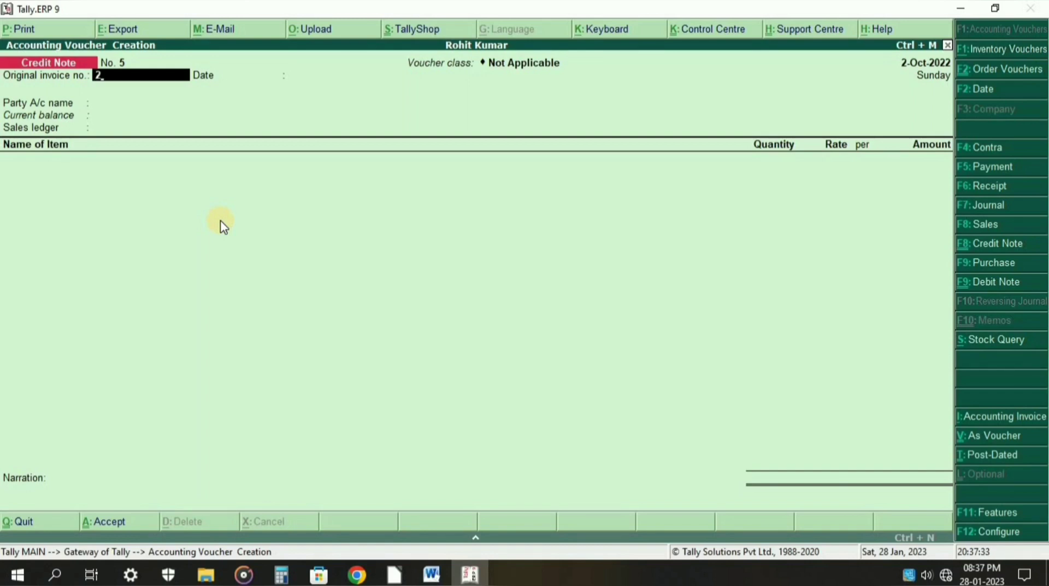
Confirm original invoice no. 2 dated 2-Oct-2022 in the credit note and choose Ram Traders as the party account.
key(Return)
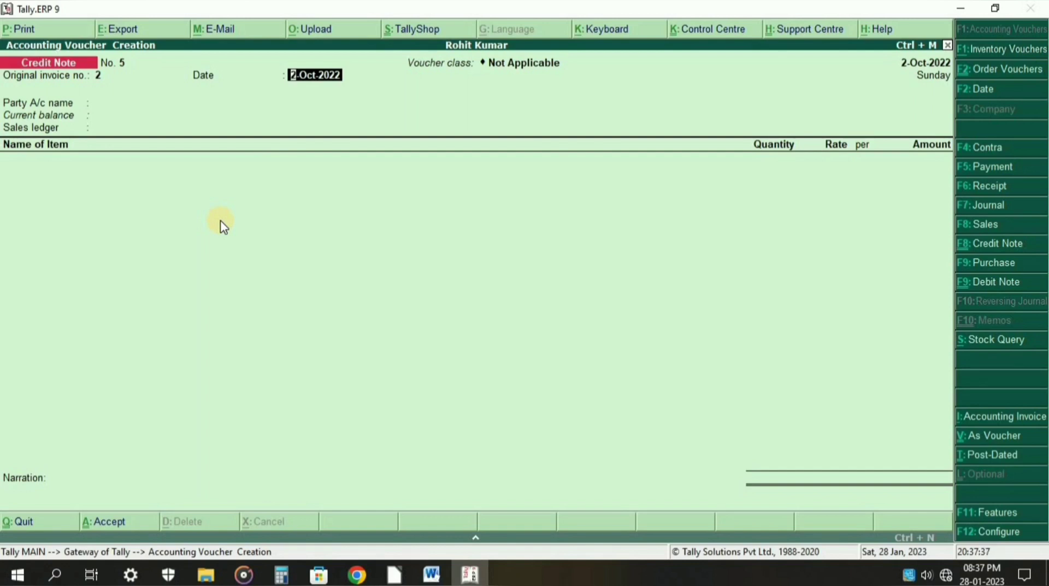
key(Return)
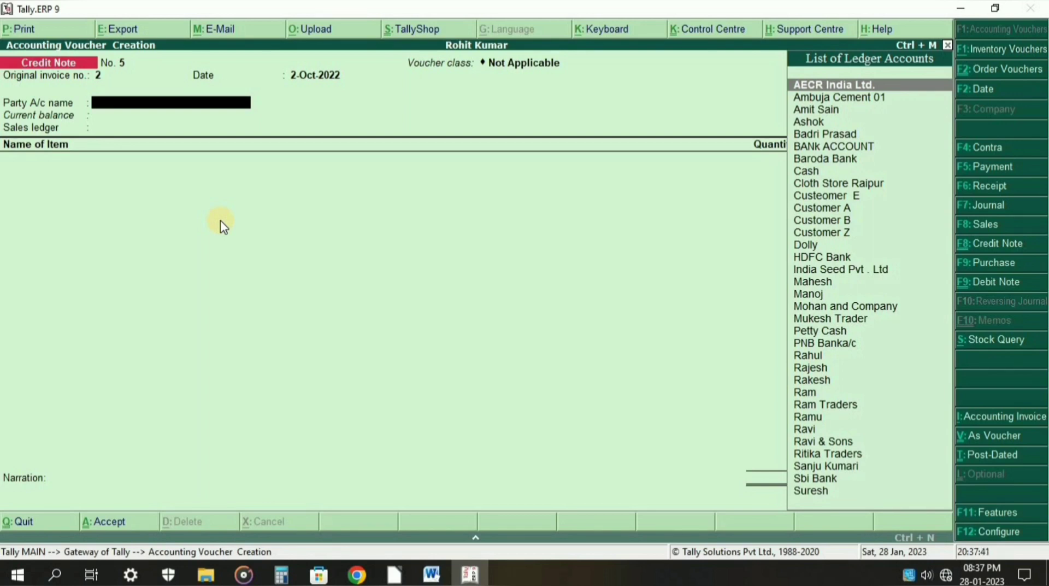
text(Ram)
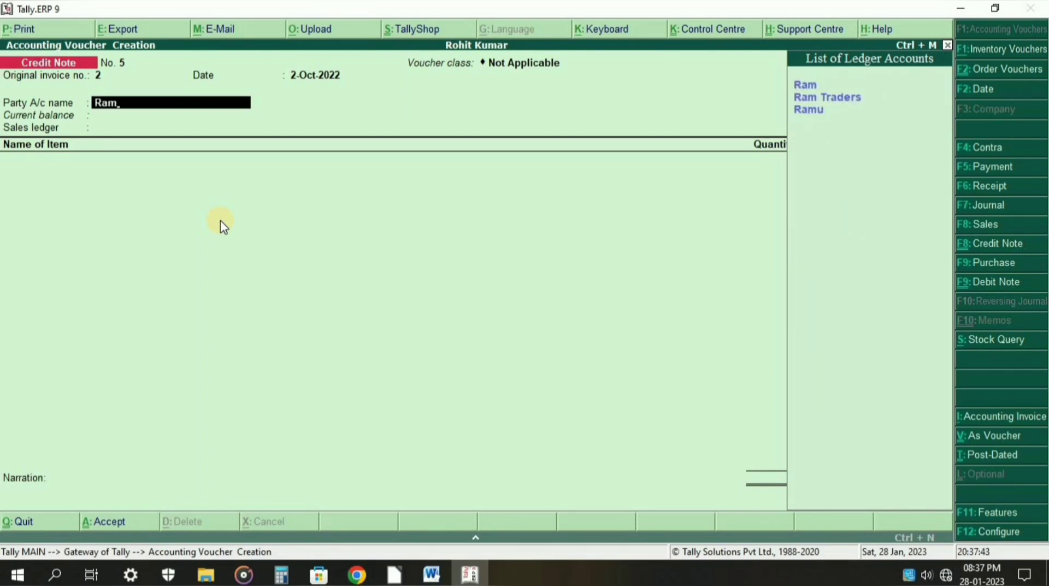
key(Down)
key(Return)
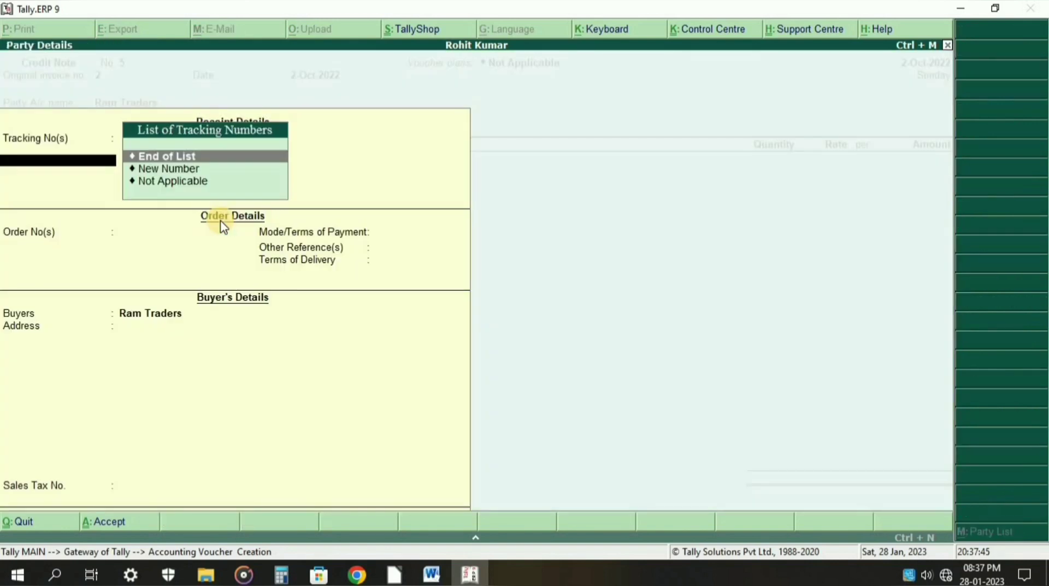
Complete the party details with End of List for tracking and order numbers, and enter the buyer's address.
key(Return)
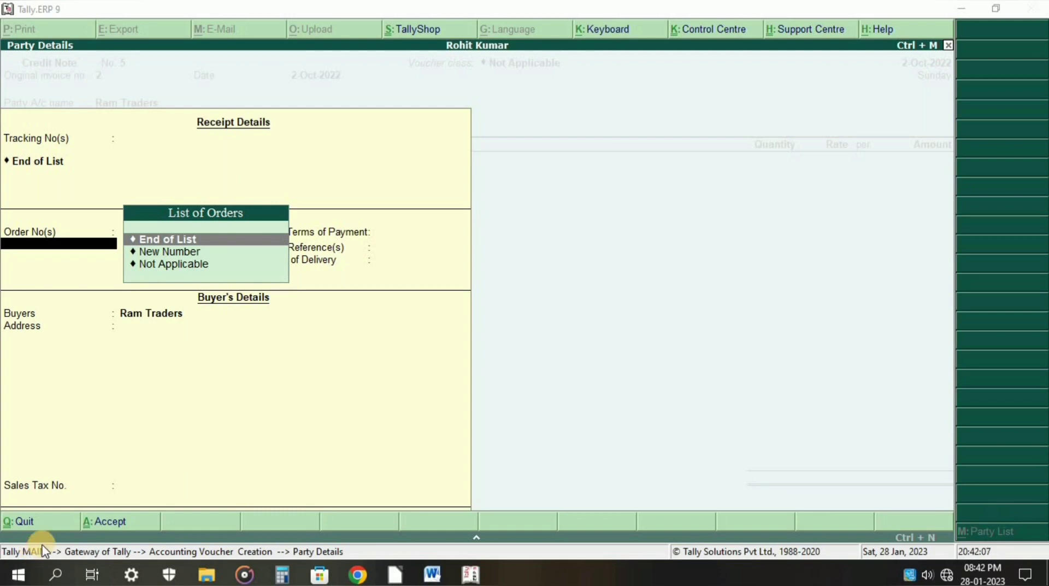
click(233, 241)
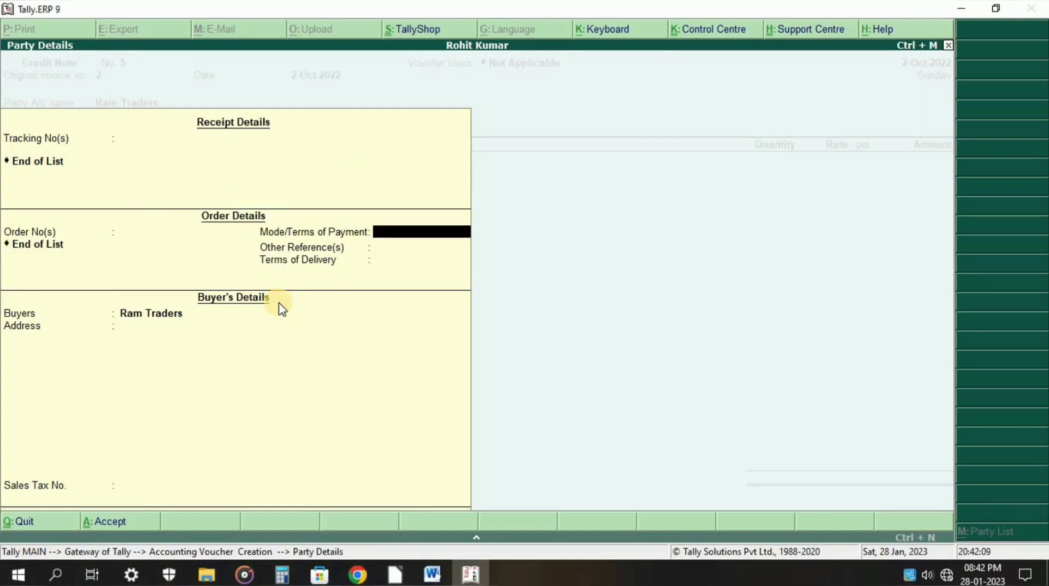
key(Return)
key(Return)
key(Return)
key(Return)
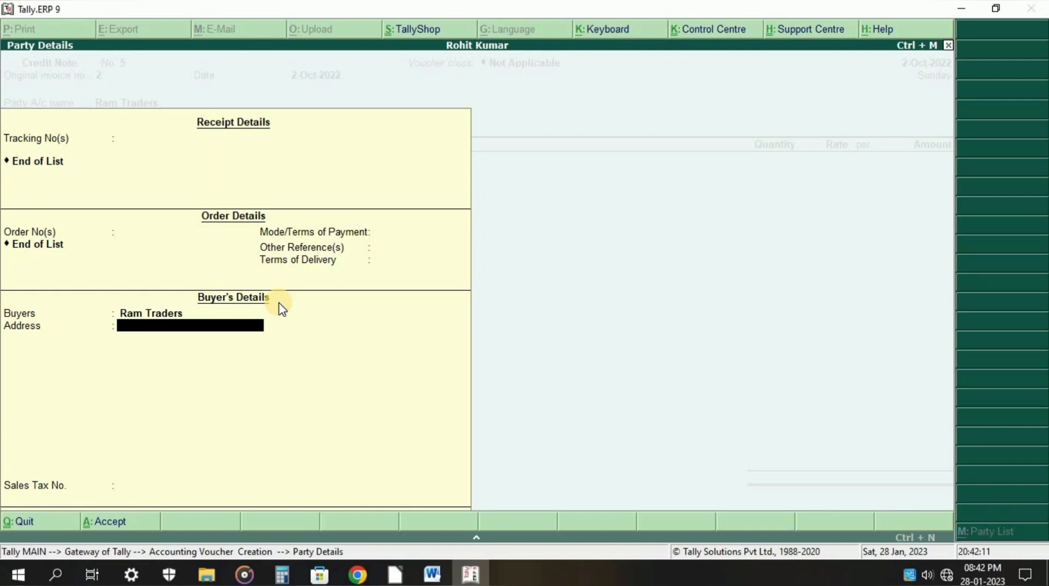
text(Sikar)
key(Return)
key(Return)
key(Return)
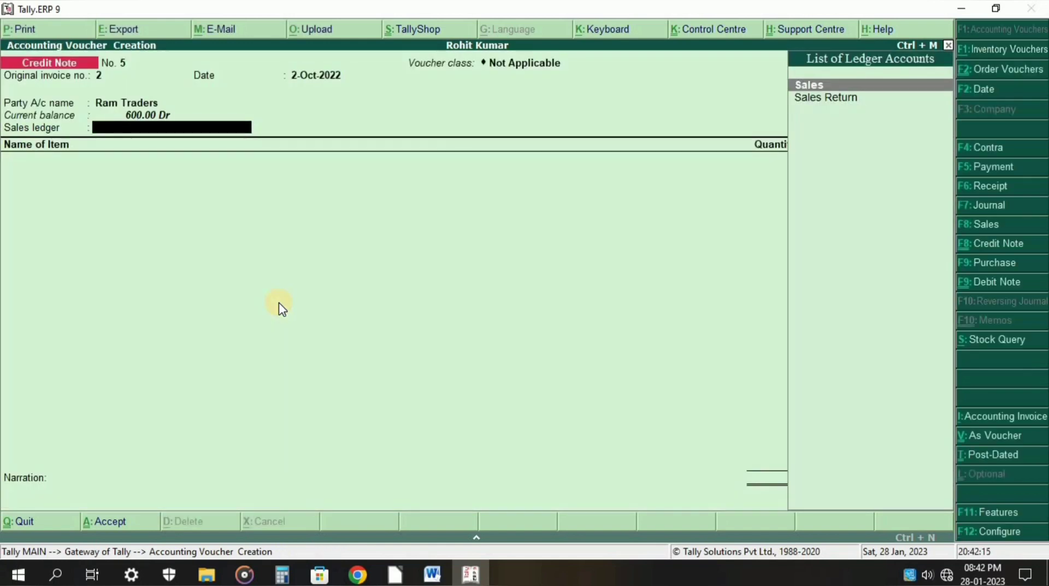
Choose Sales Return as the sales ledger of the credit note.
text(S)
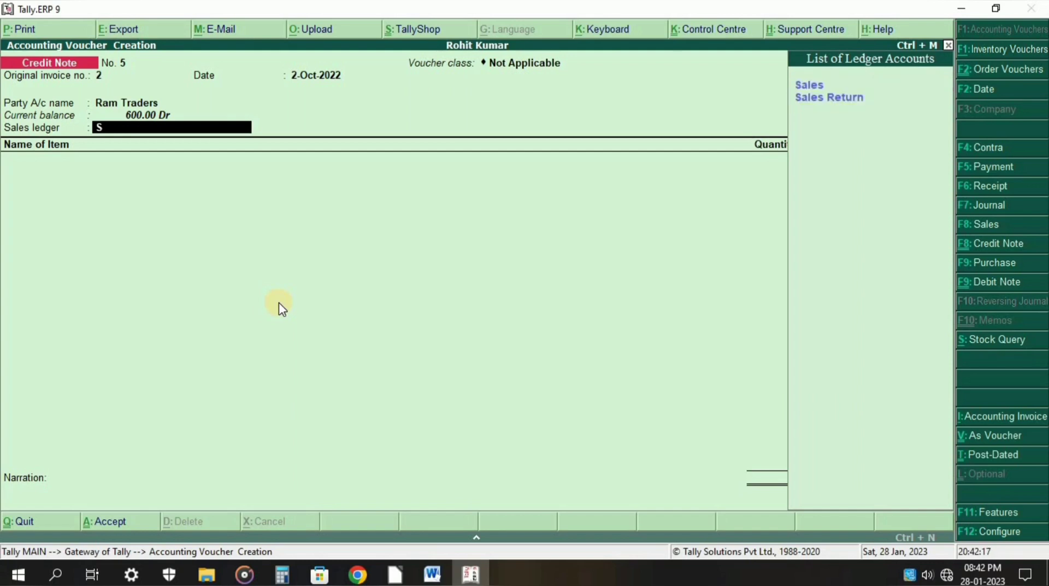
key(Down)
key(Return)
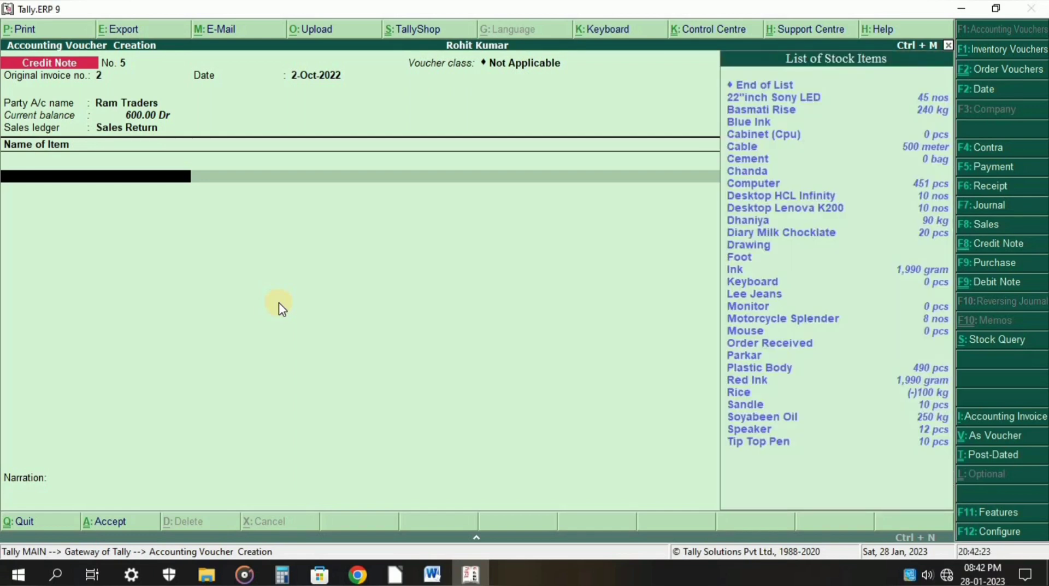
Add the stock item Dhaniya to the credit note with tracking and order numbers set to Not Applicable.
key(Down)
key(Down)
key(Down)
key(Down)
key(Down)
key(Down)
key(Down)
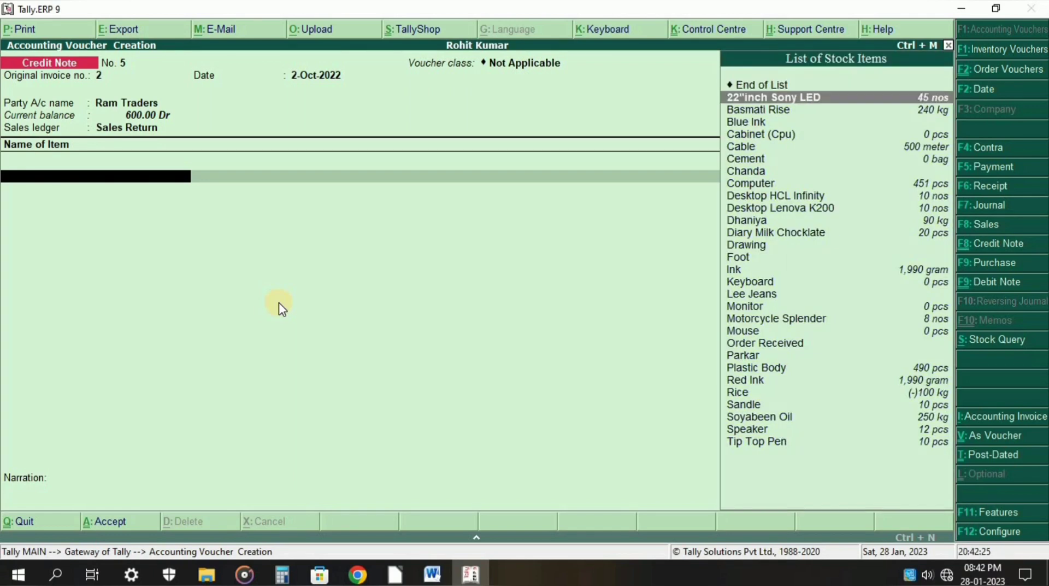
key(Down)
key(Down)
key(Down)
key(Down)
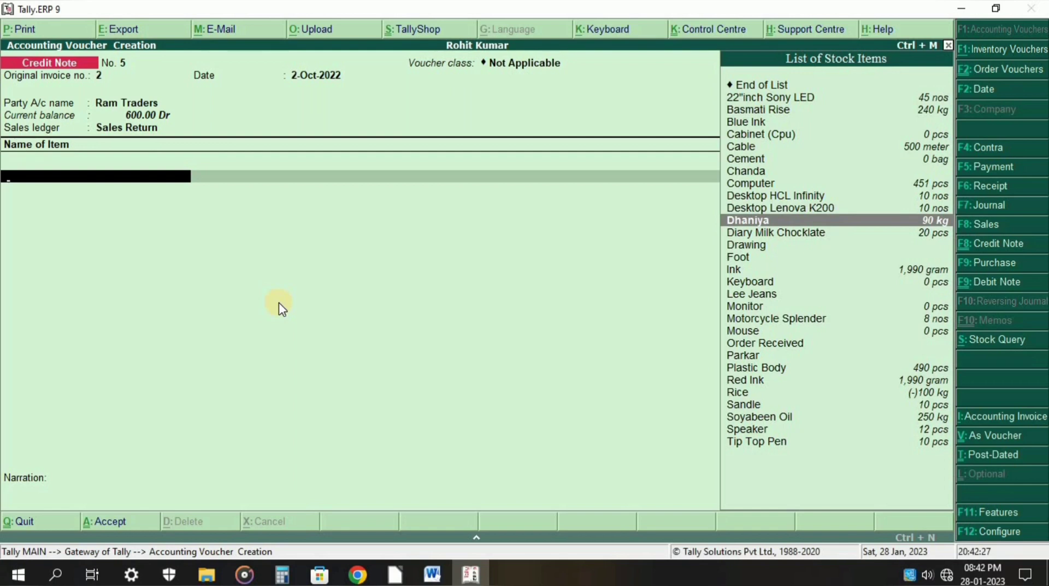
key(Return)
key(Return)
key(Return)
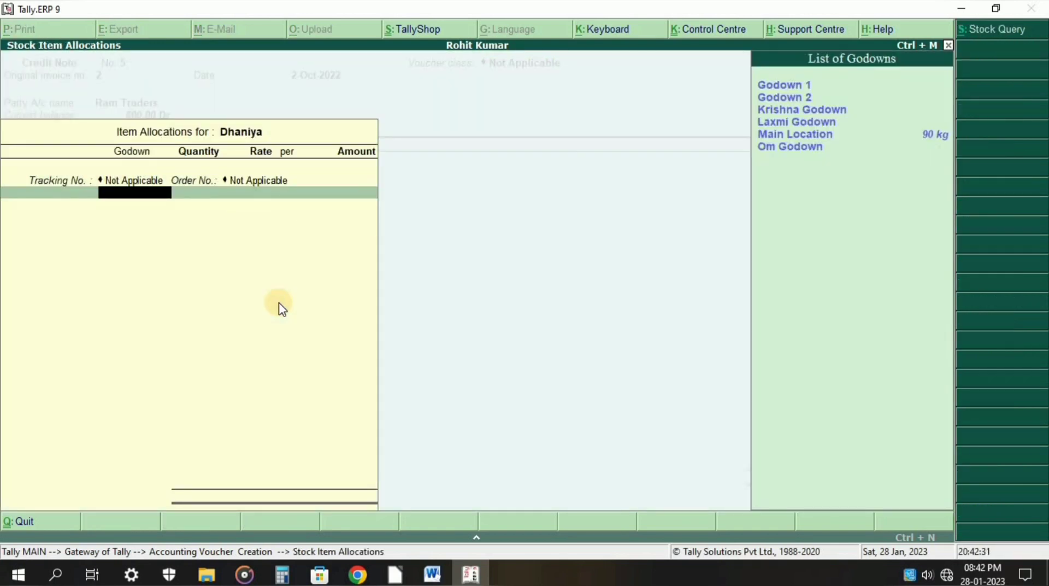
Allocate 2 kg of Dhaniya to Main Location at 60.00 per kg and end the item list.
key(Down)
key(Down)
key(Down)
key(Down)
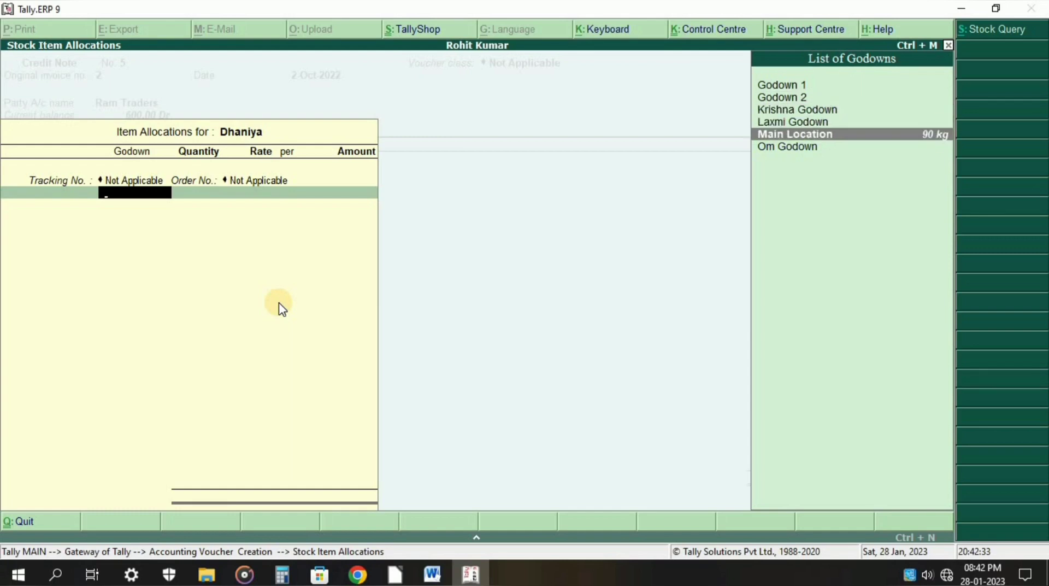
key(Return)
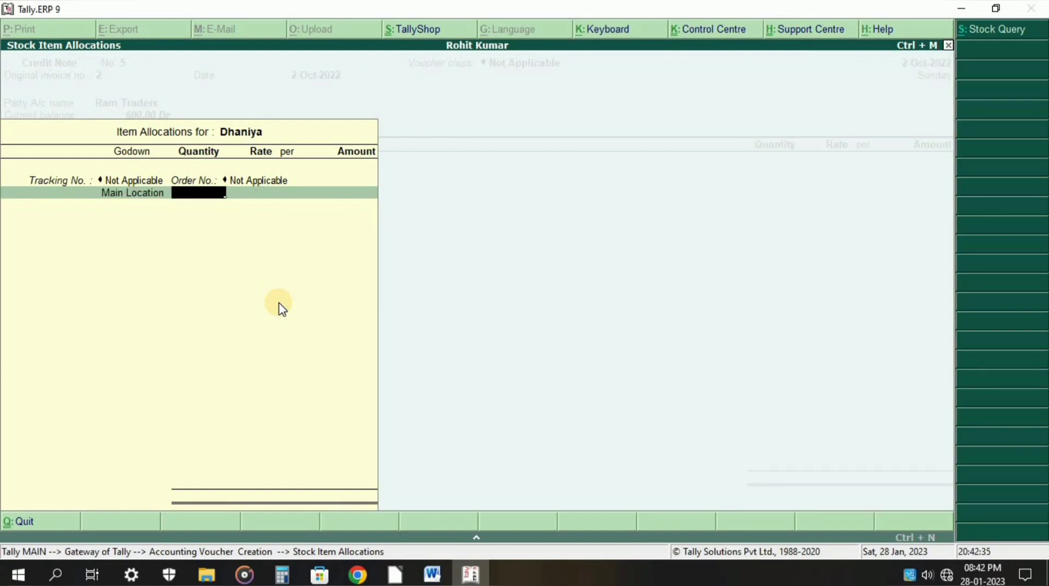
text(2)
key(Return)
key(Return)
key(Return)
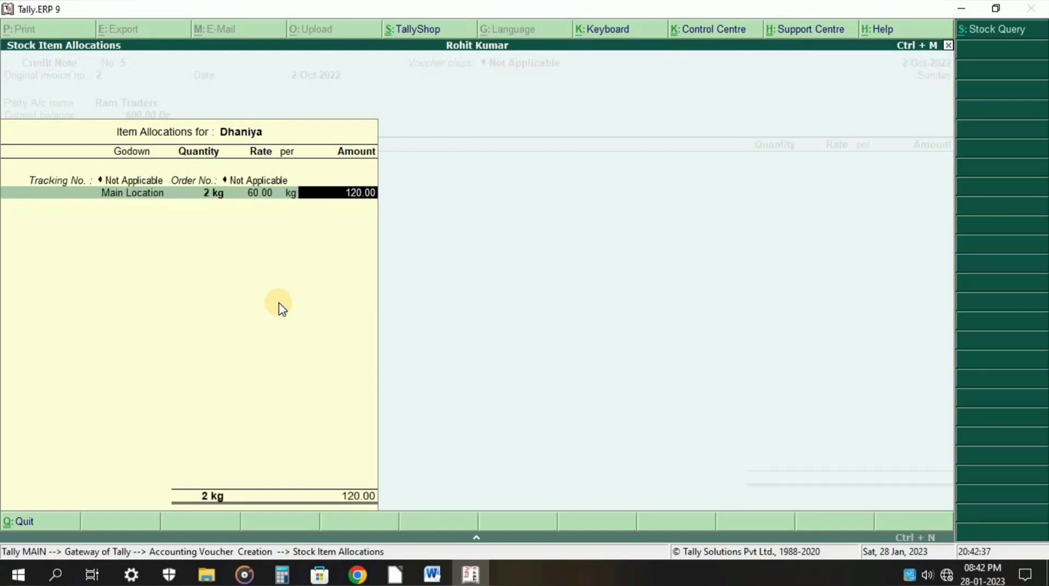
key(Return)
key(Return)
key(Return)
key(Return)
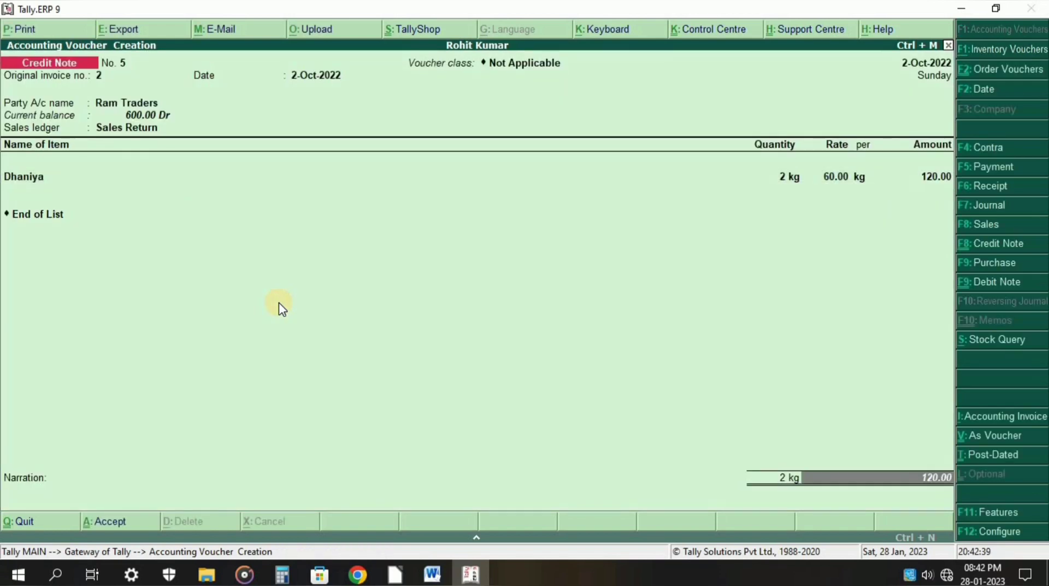
Enter the narration "being grocery item returned by customer due to defective" and save the credit note.
key(Return)
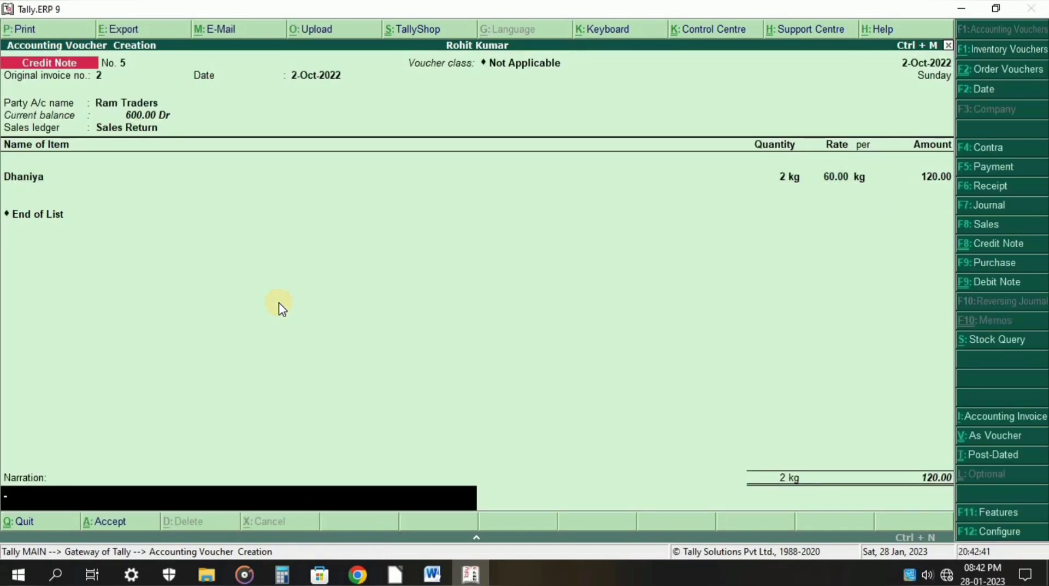
text(being grocery item)
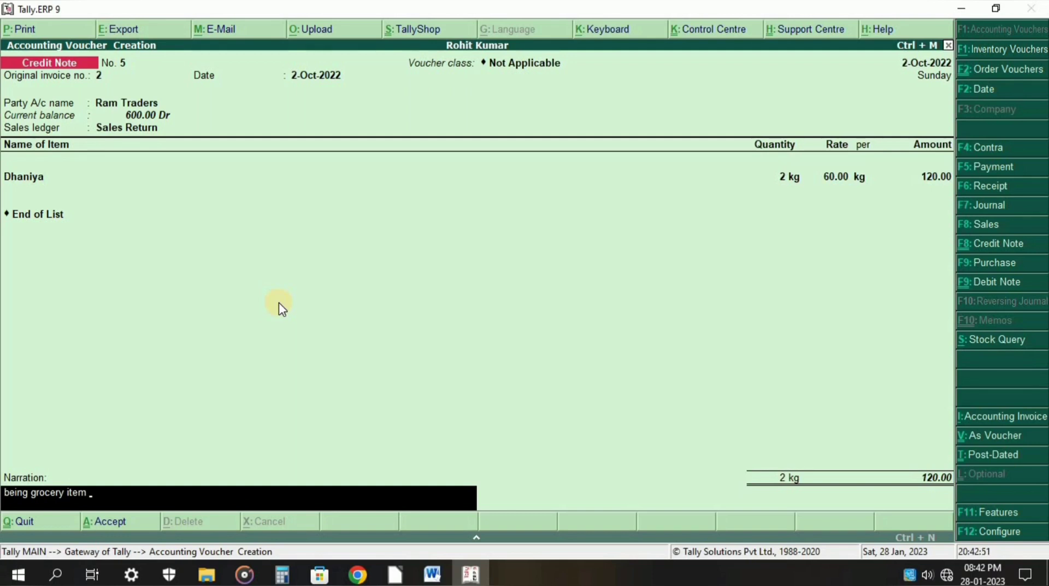
text( returned by customer dur)
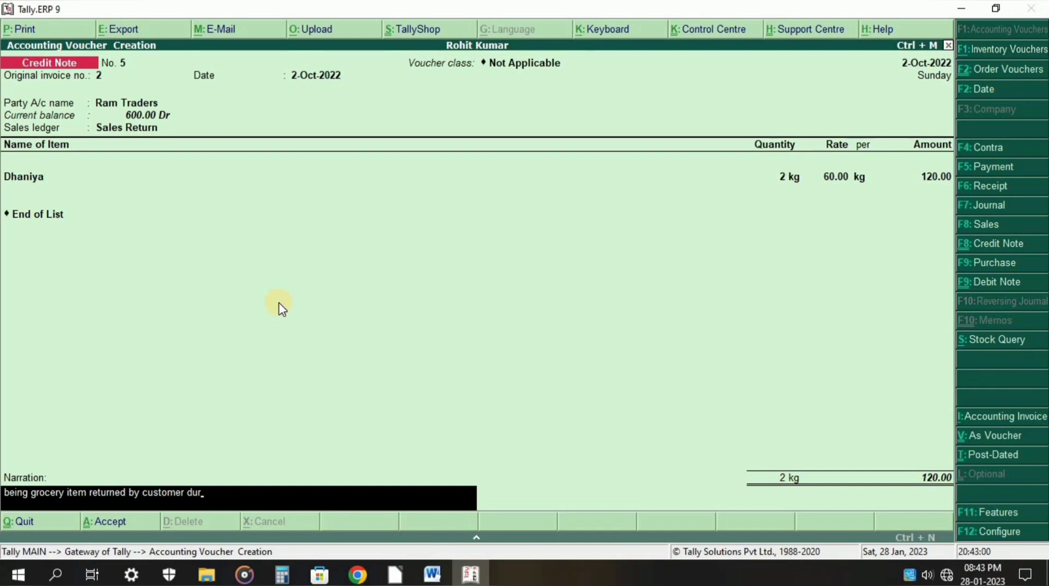
key(BackSpace)
text(e to defective)
key(Return)
key(Return)
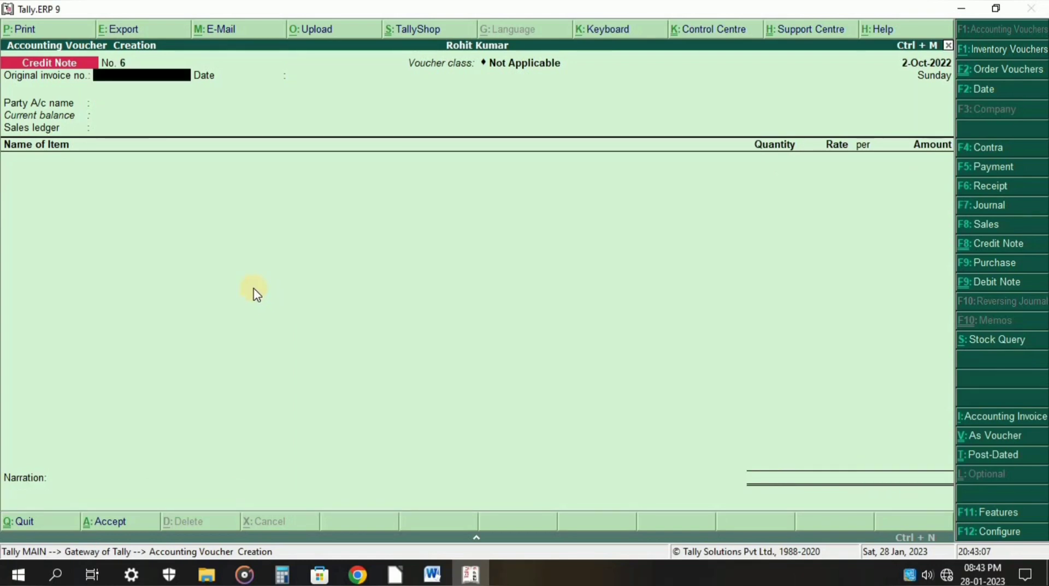
Switch to the Word document and read transaction 2 for its party, discount amount and date.
click(440, 573)
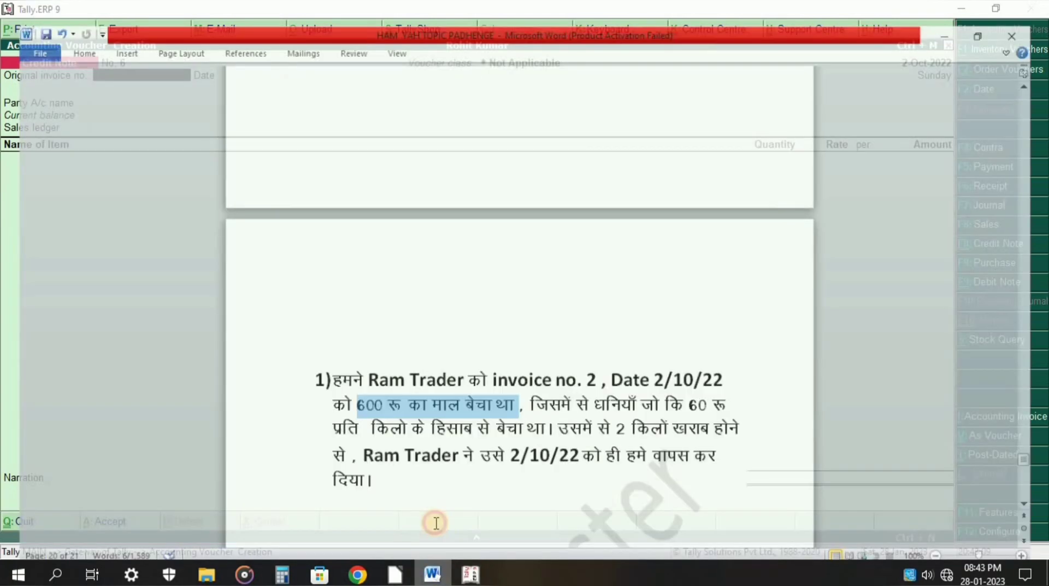
scroll(478, 379, down, 5)
scroll(478, 379, down, 2)
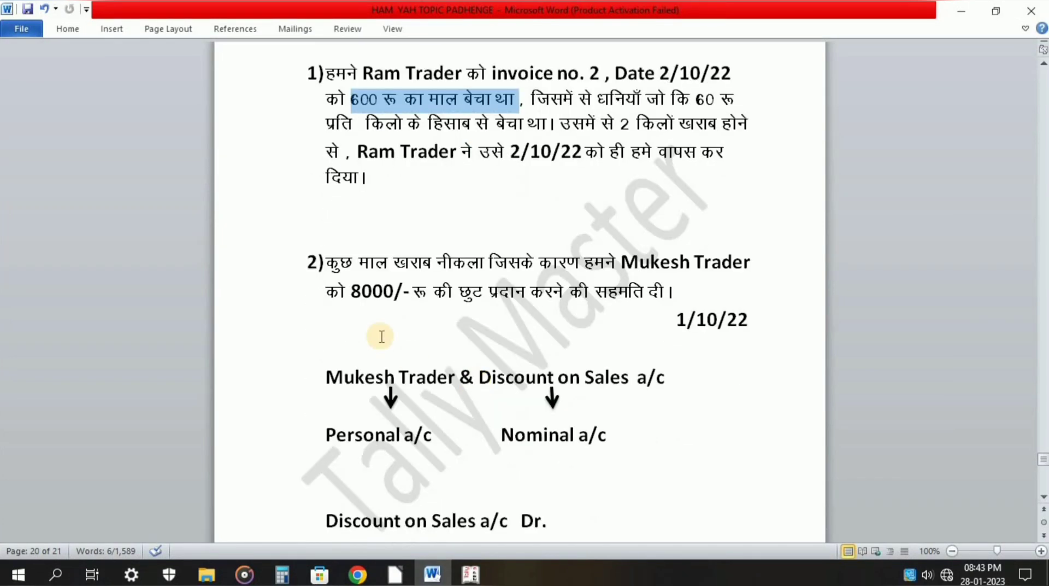
click(331, 261)
drag(332, 261, 694, 274)
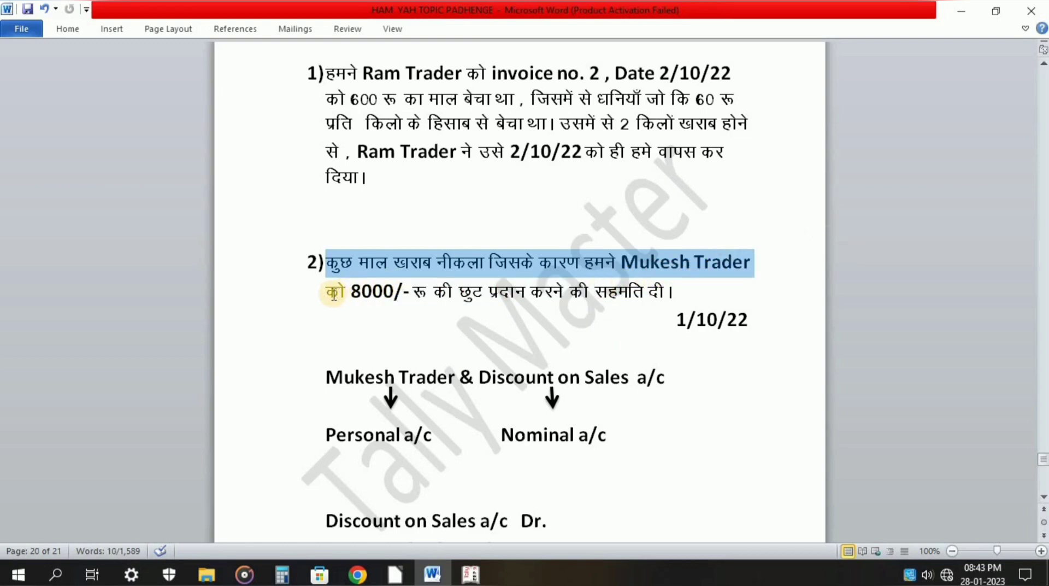
drag(332, 289, 600, 342)
click(606, 350)
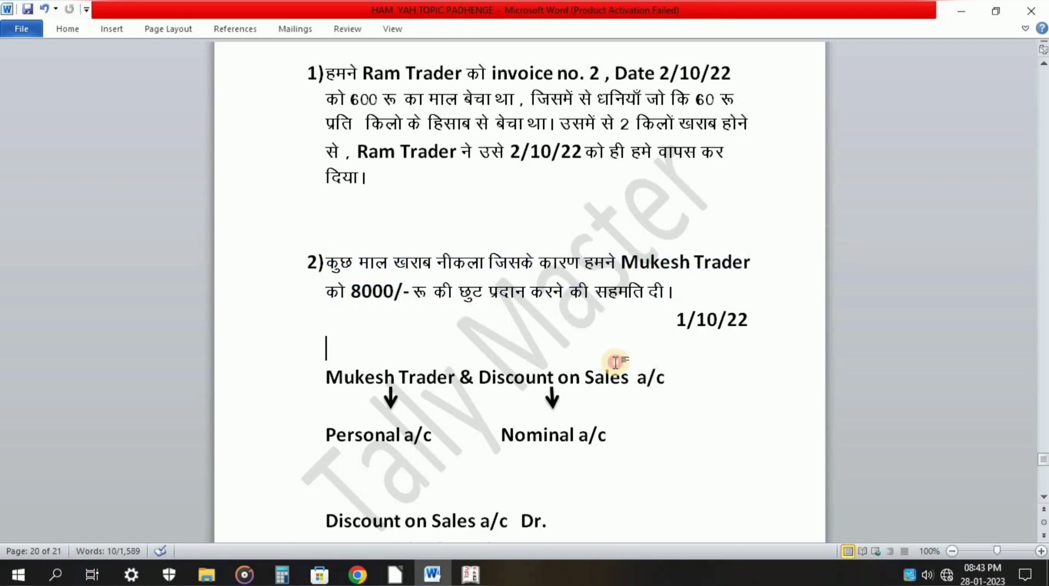
drag(677, 322, 746, 321)
click(715, 361)
scroll(662, 382, down, 2)
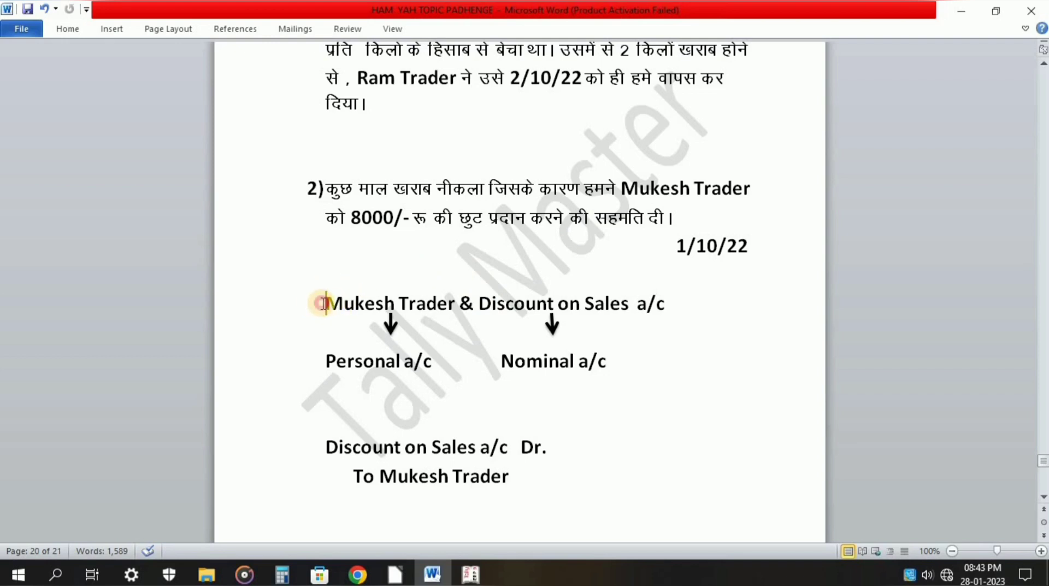
Examine the ledgers, account types and debit/credit entry the document gives for the Mukesh Trader sales discount.
drag(324, 303, 673, 318)
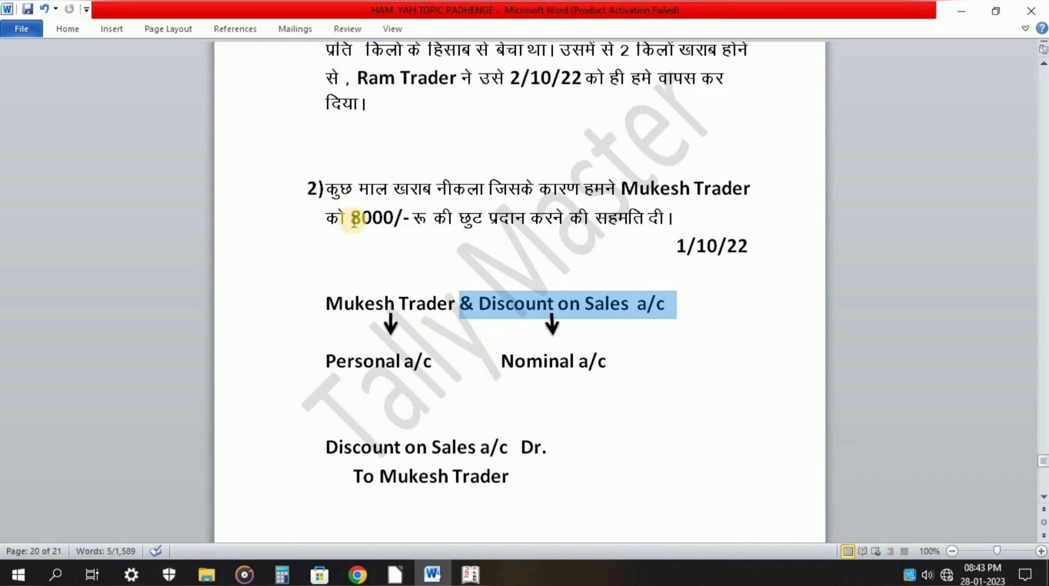
drag(352, 217, 394, 218)
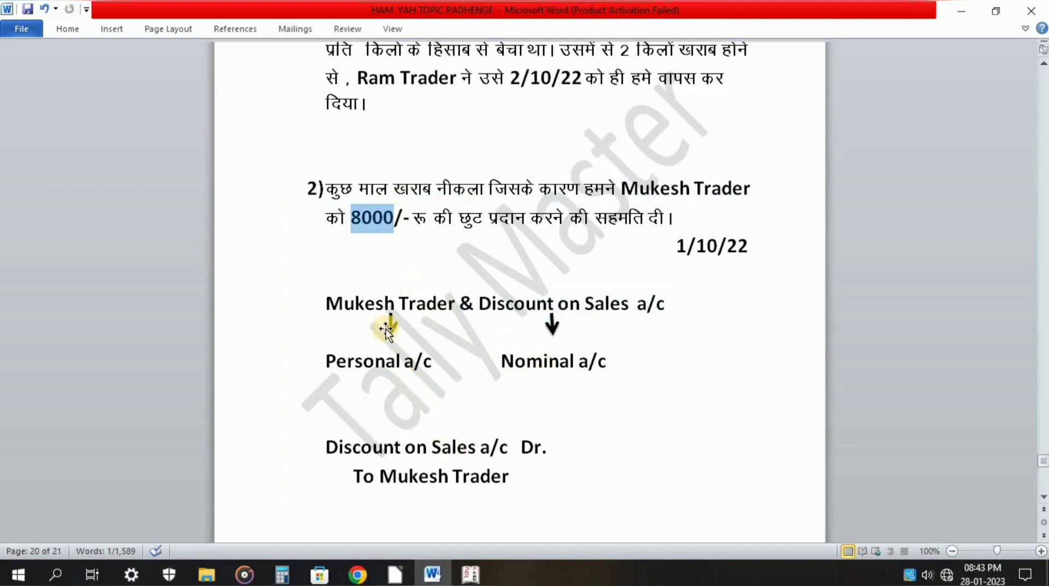
drag(328, 361, 445, 364)
click(462, 418)
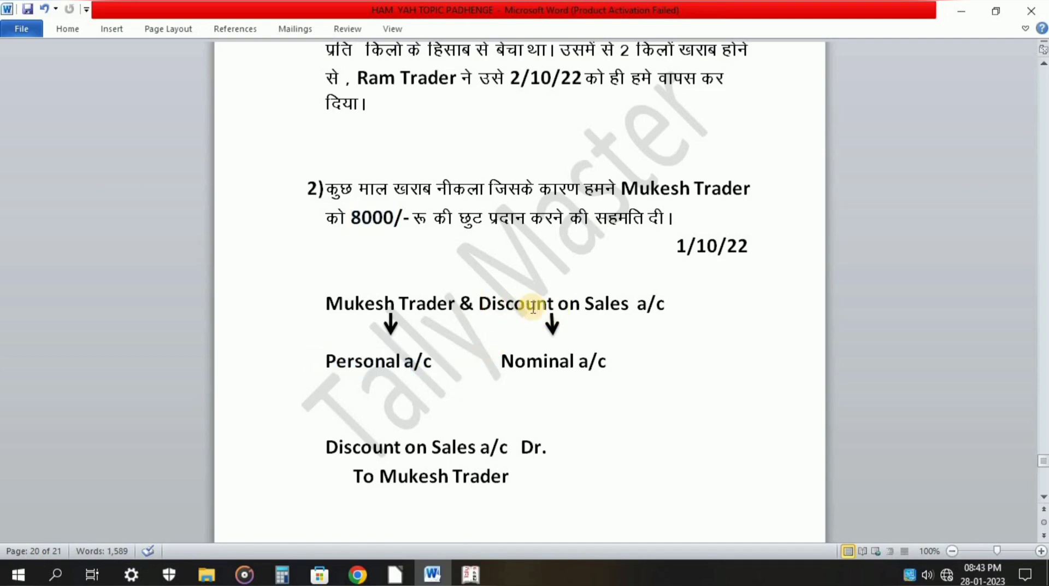
click(498, 363)
drag(540, 362, 608, 361)
click(452, 426)
scroll(453, 428, down, 1)
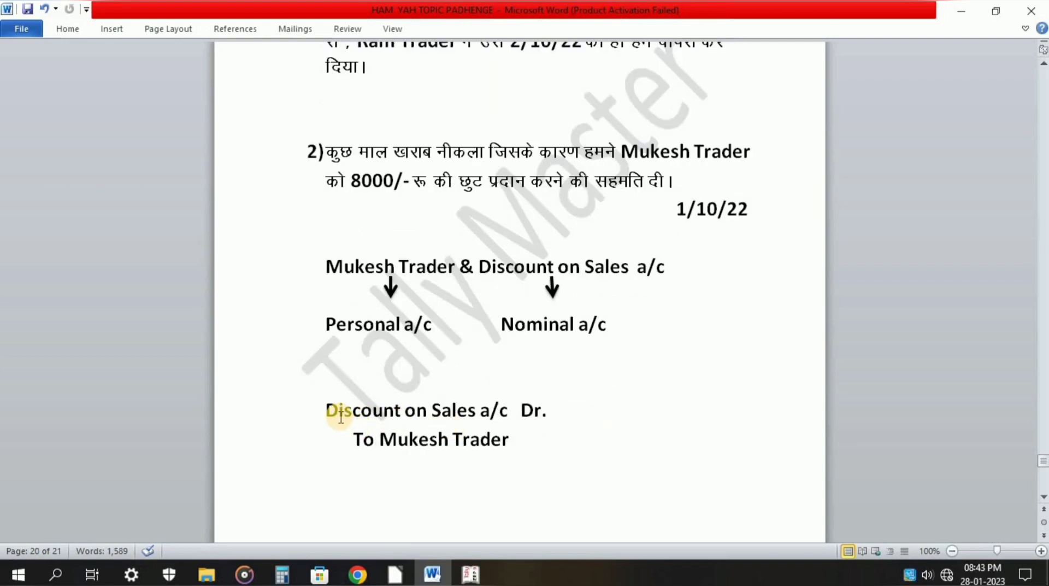
drag(326, 409, 534, 447)
click(534, 447)
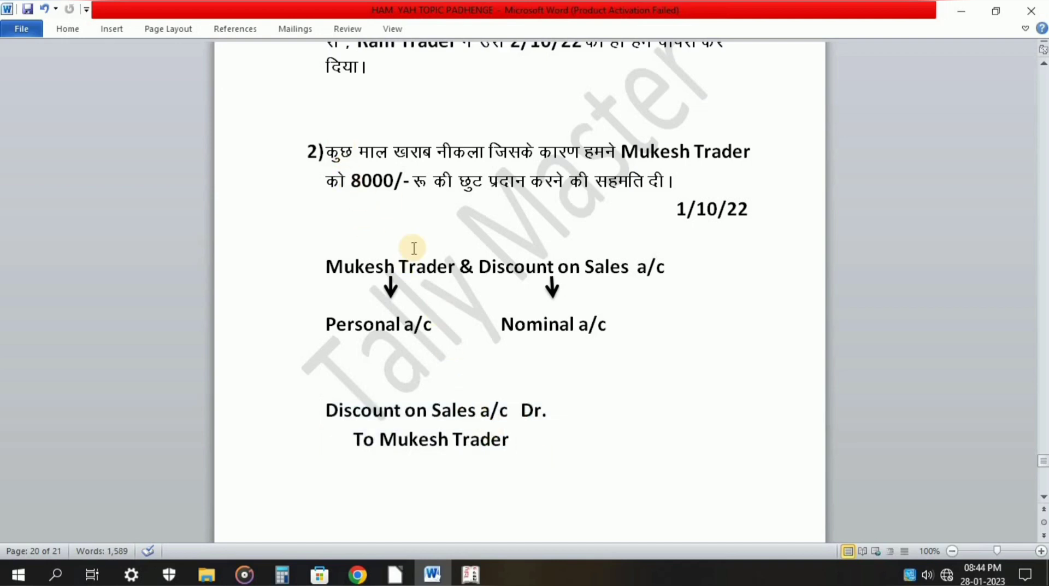
Switch back to Tally.ERP 9 and change the new credit note to voucher mode.
click(480, 575)
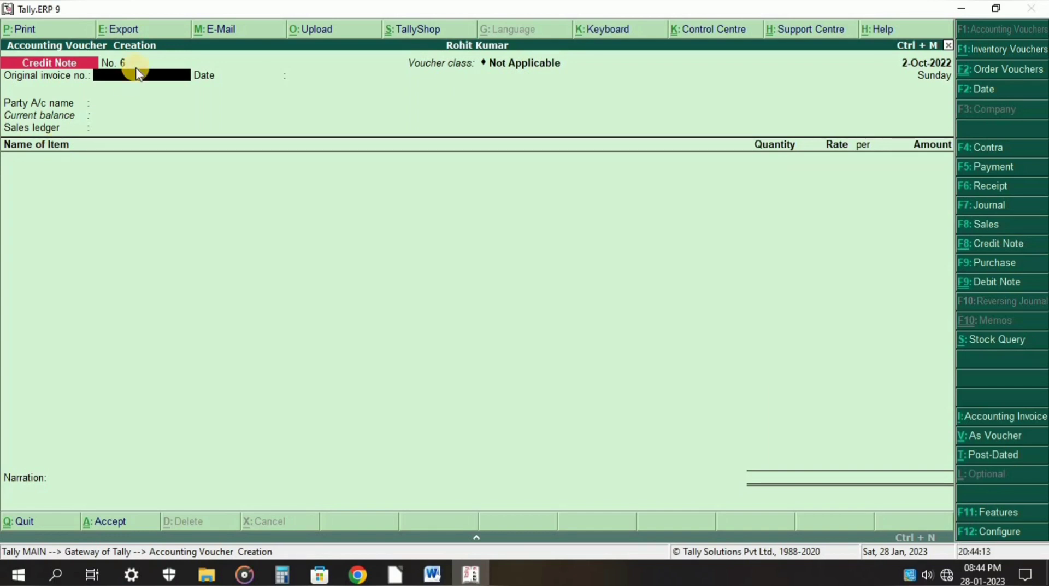
click(967, 438)
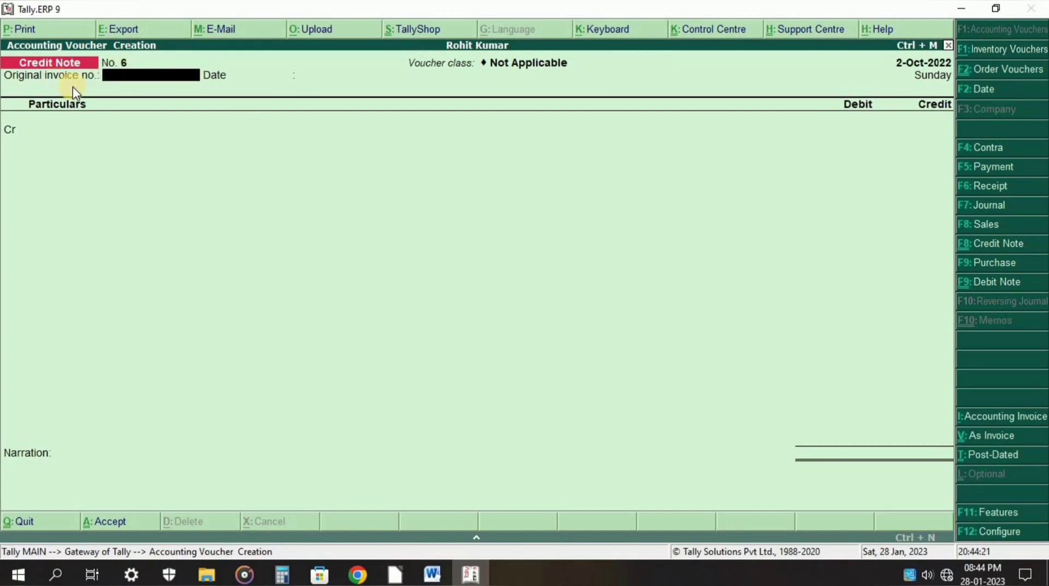
Enter original invoice number 2 with the invoice date 1-10-22 on the credit note.
key(Return)
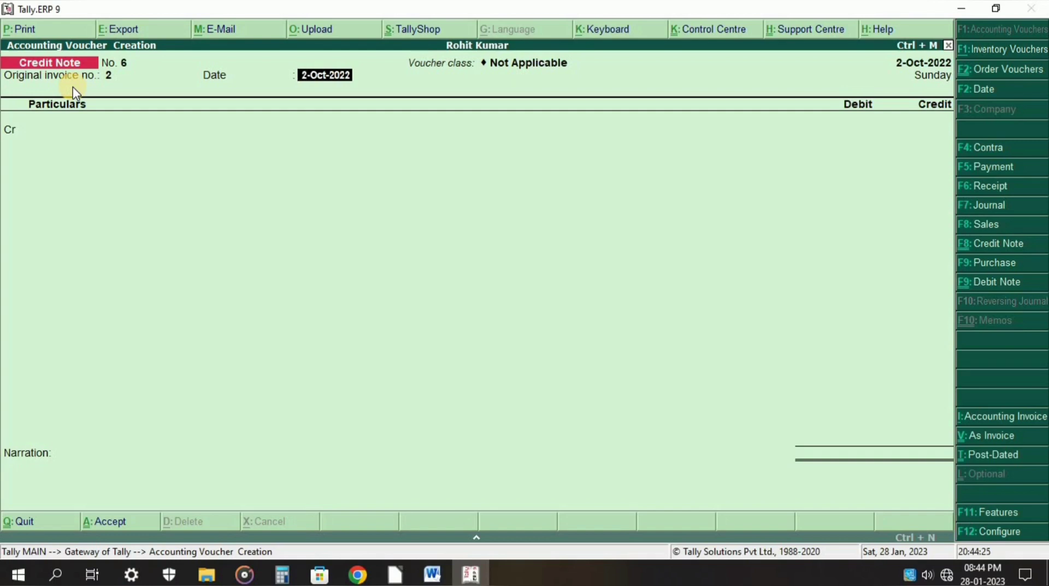
text(1-10-22)
key(Return)
Try to change the voucher date to 1/2/2022.
key(F2)
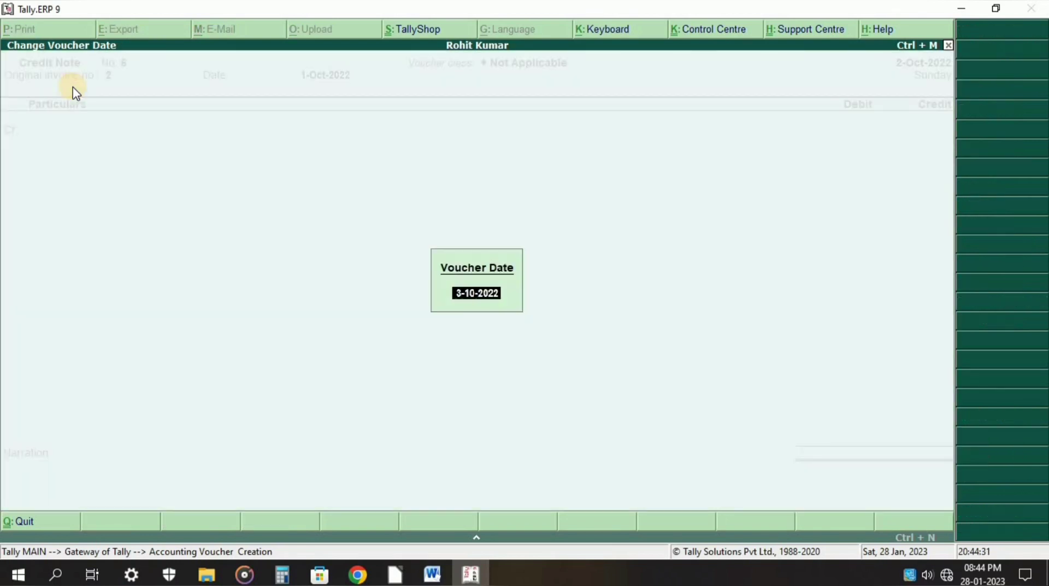
text(1/2)
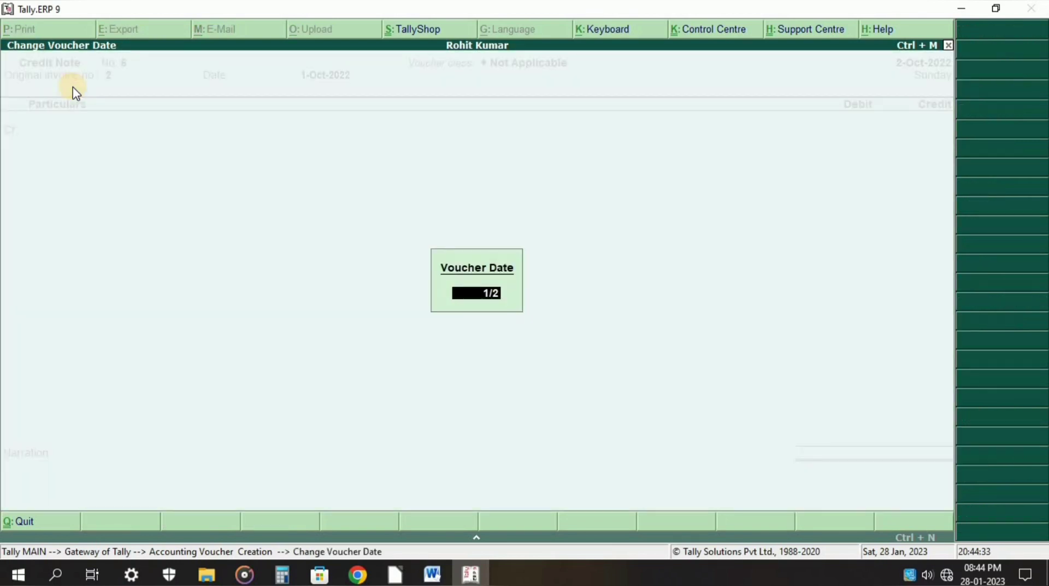
text(/2022)
key(Return)
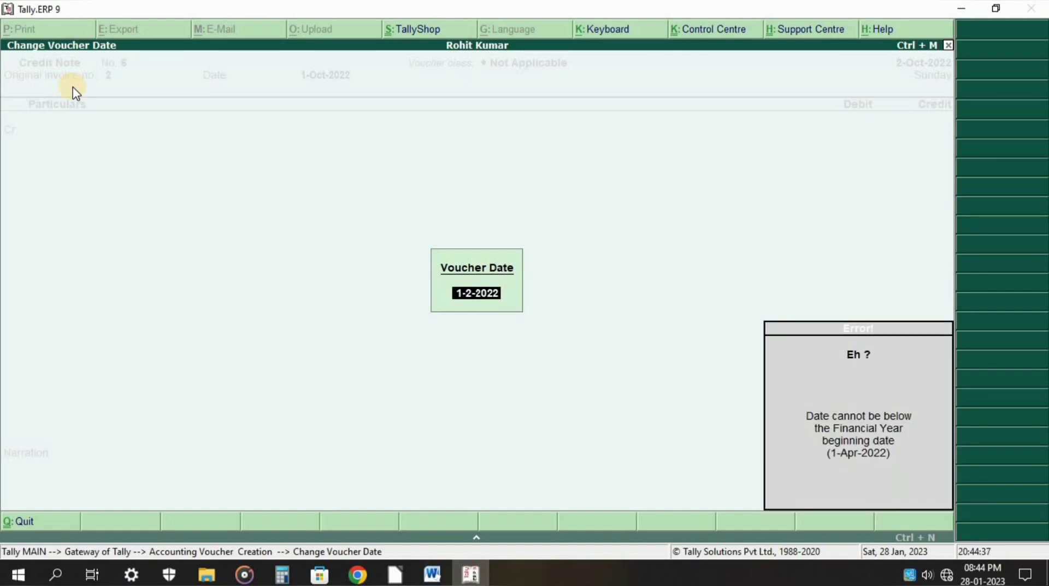
key(Escape)
key(Escape)
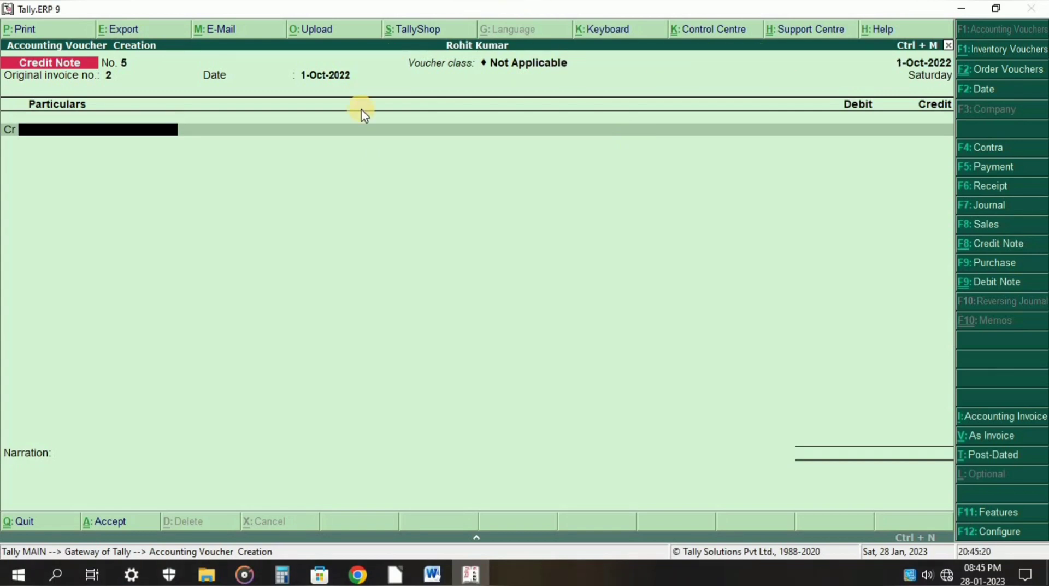
Set the credit note's voucher date to 1-10, in the year 2022.
key(F2)
text(1-10)
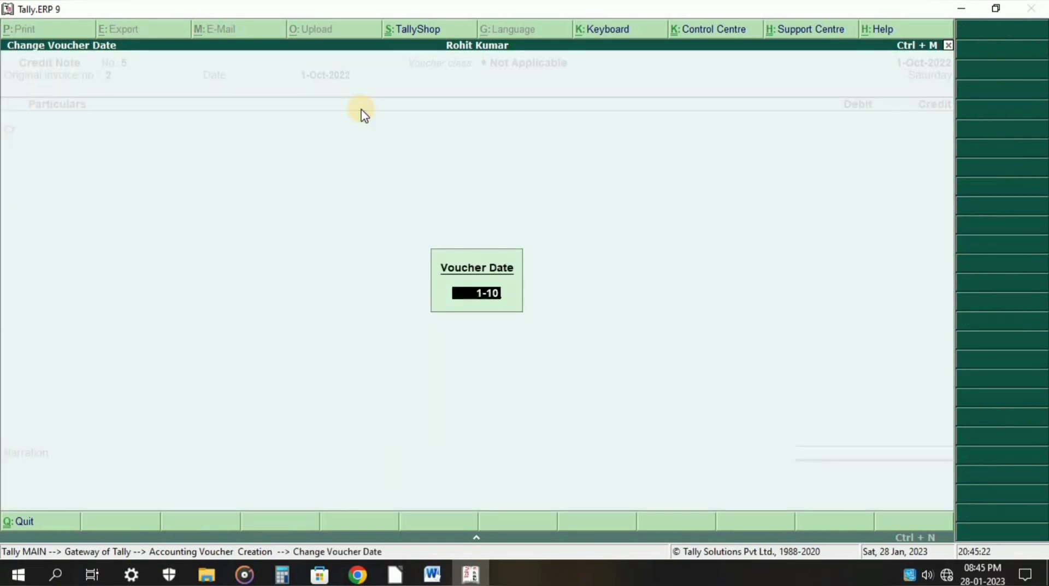
key(Return)
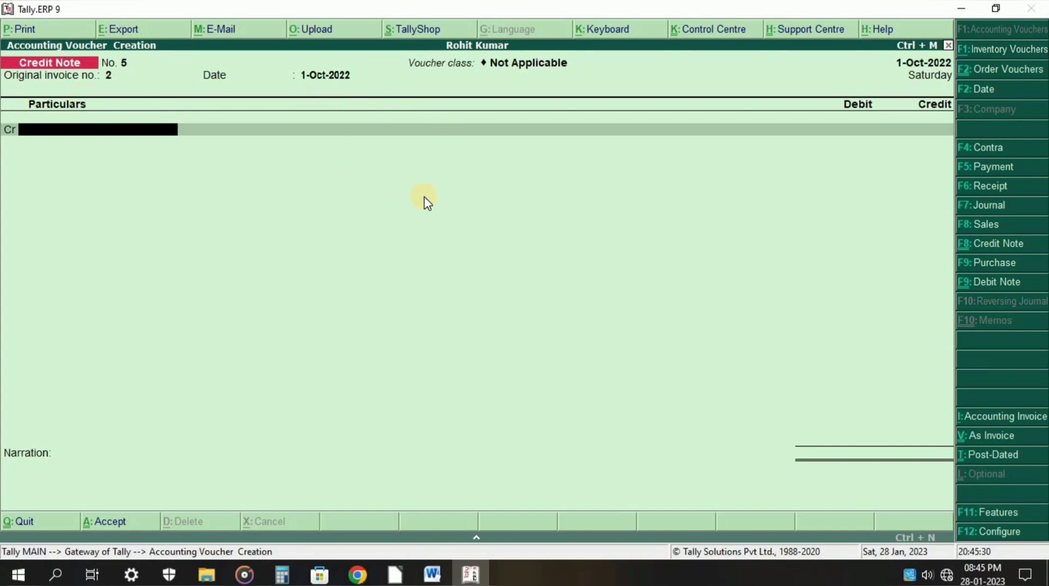
Credit the Mukesh Trader ledger with 8000 on the first line of the credit note.
text(M)
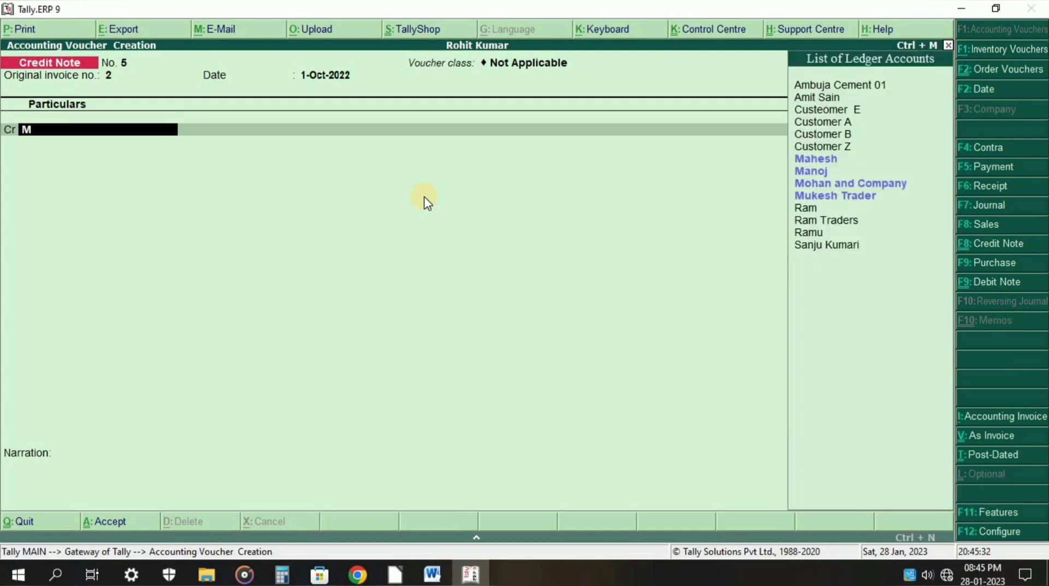
key(Down)
key(Down)
key(Down)
key(Return)
key(Return)
key(Return)
key(Return)
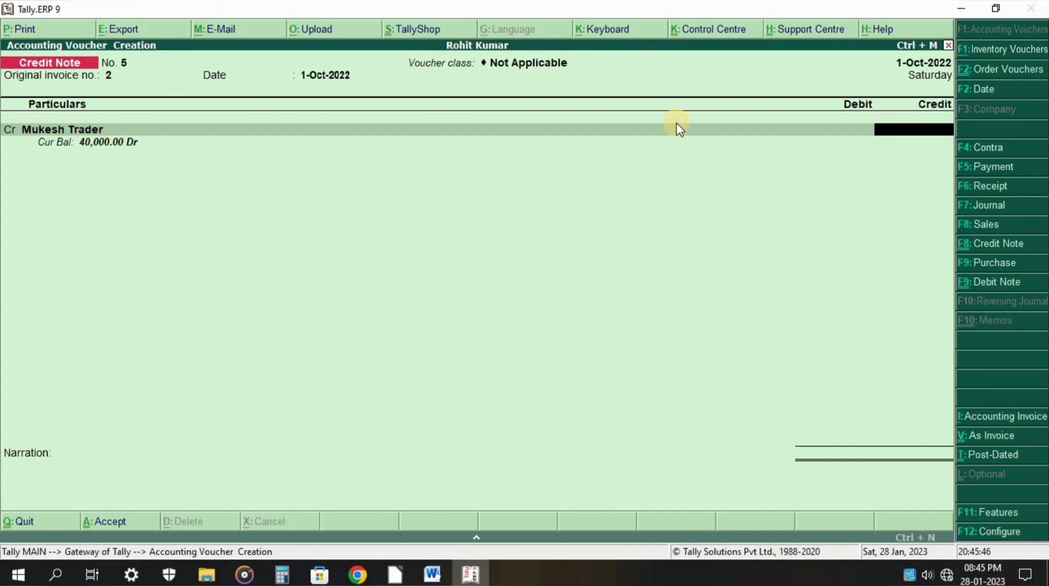
text(80000)
key(BackSpace)
key(Return)
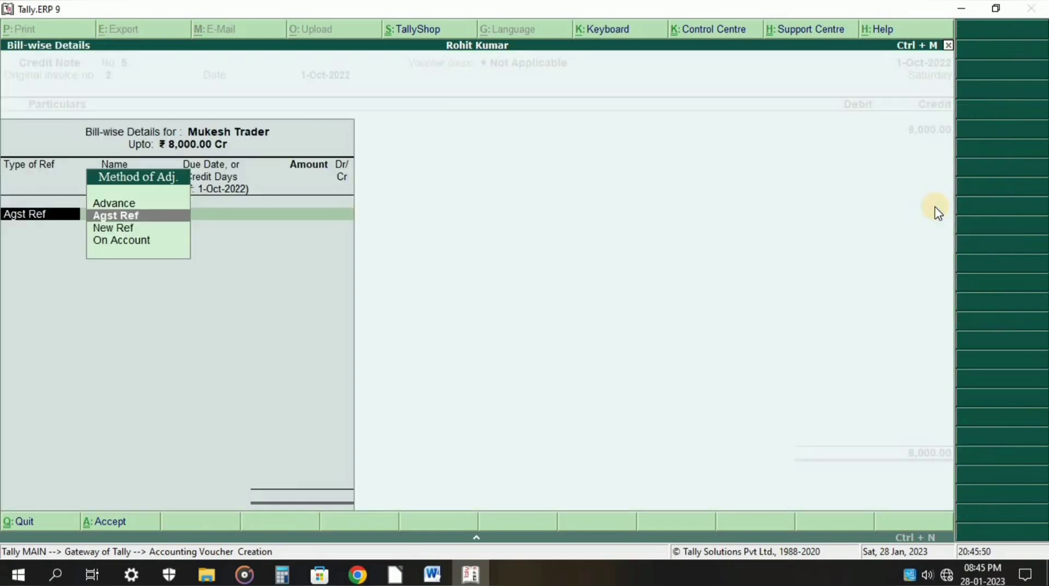
Allocate Mukesh Trader's 8,000 credit to new bill reference 5.
key(Return)
key(Escape)
key(Down)
key(Return)
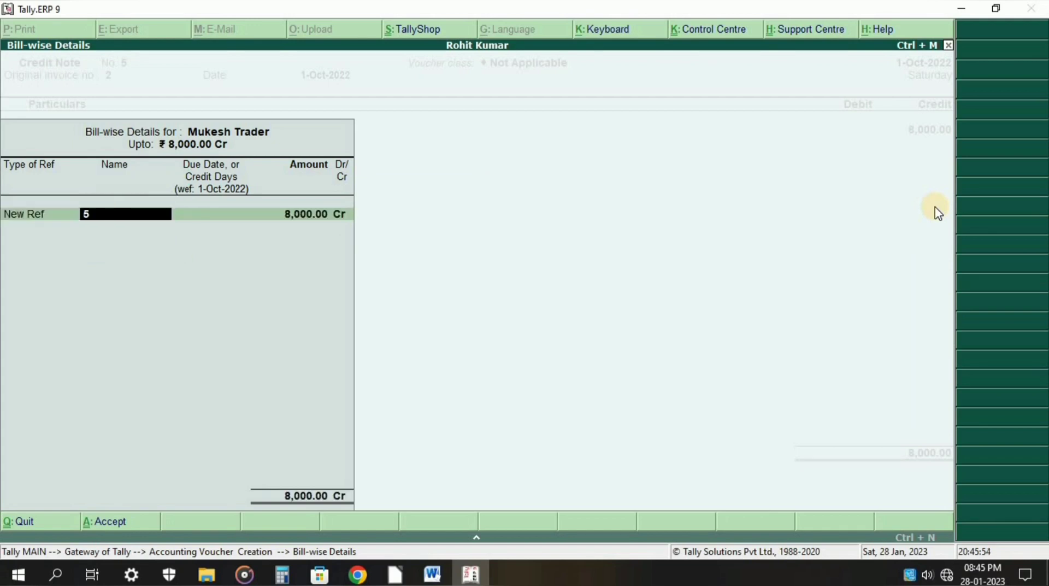
key(Return)
key(Return)
key(Return)
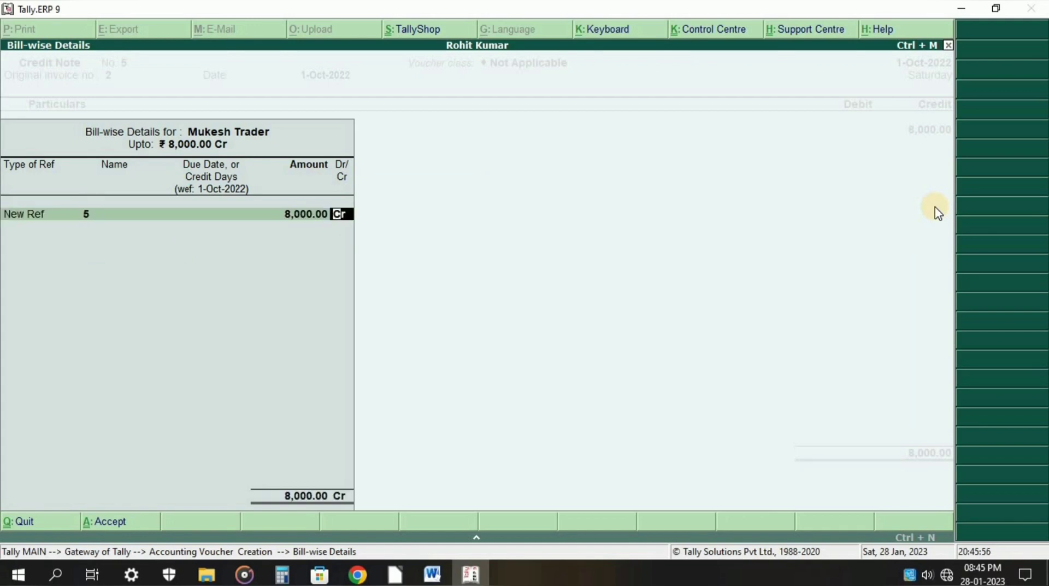
key(Return)
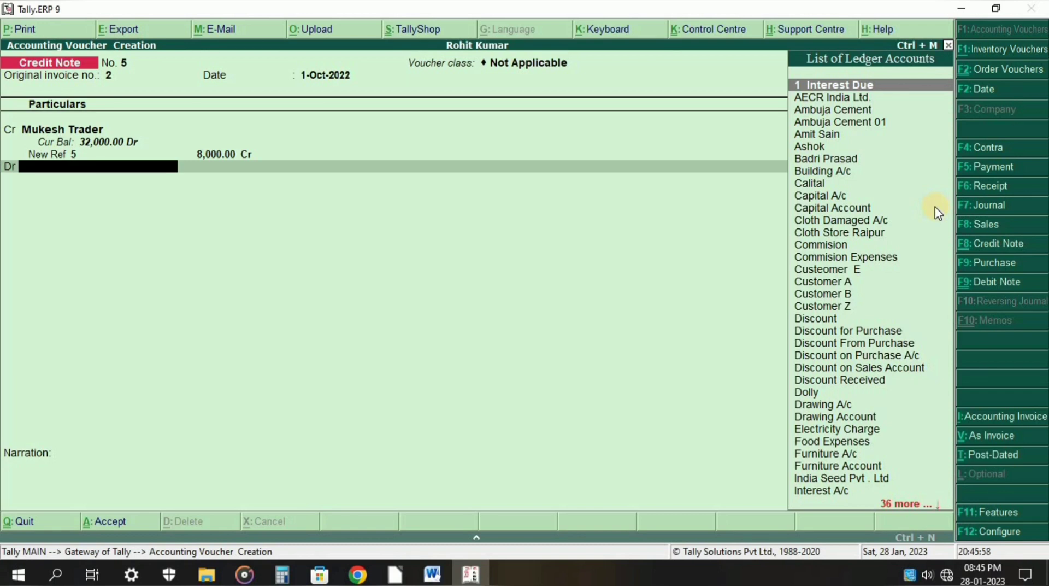
Change Mukesh Trader's bill allocation to Agst Ref with pending bill 9 for 8,000.
key(BackSpace)
key(BackSpace)
key(BackSpace)
key(BackSpace)
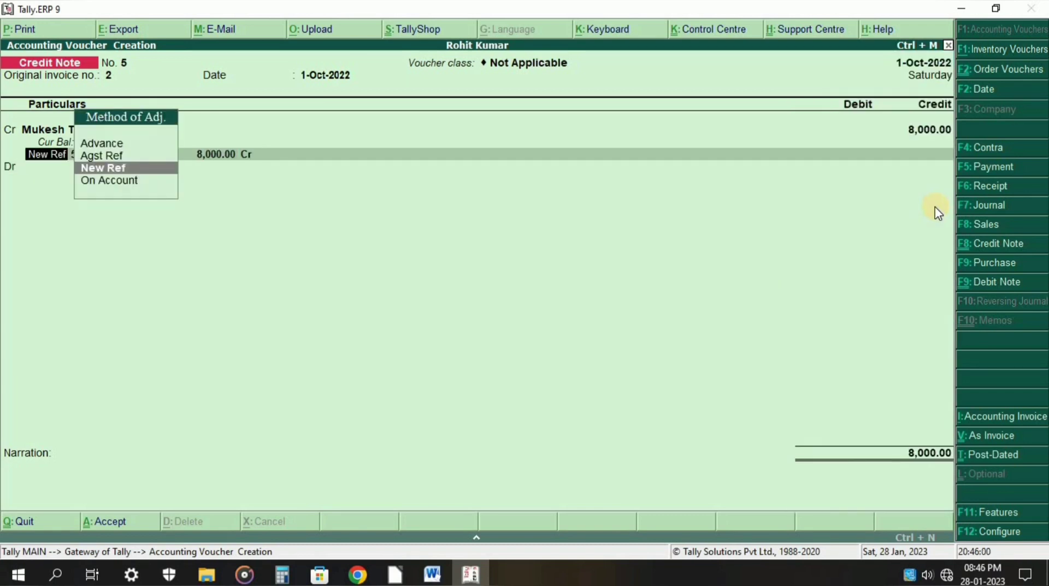
key(Up)
key(Return)
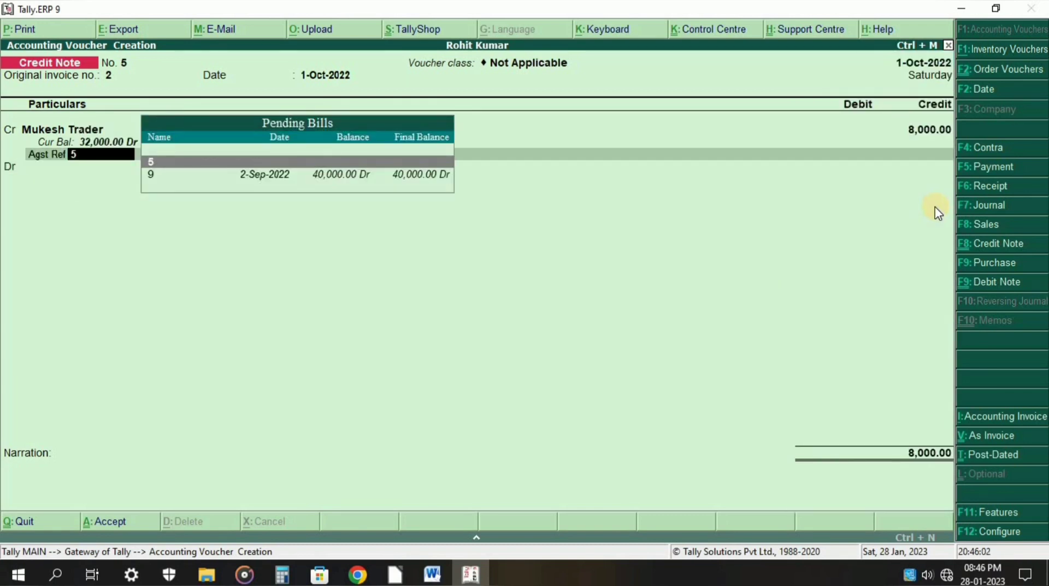
key(Down)
key(Return)
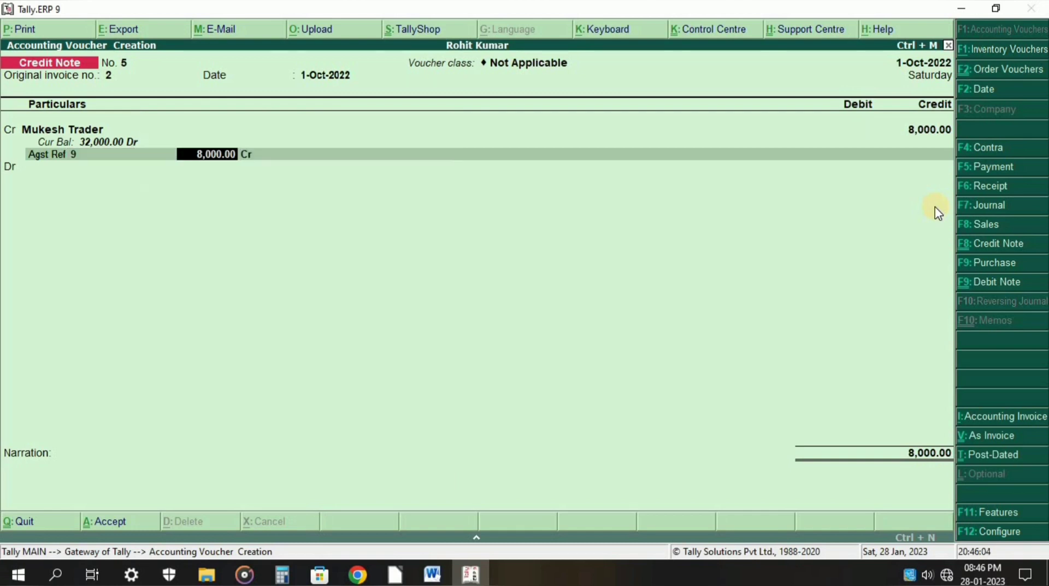
key(Return)
key(Return)
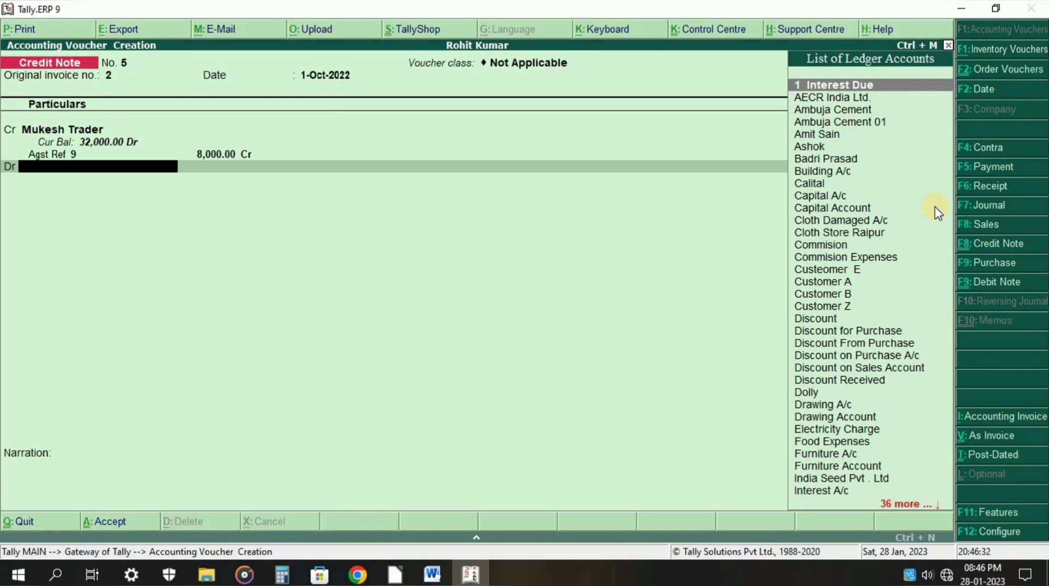
Choose Discount on Sales Account as the debit ledger for the 8,000 discount.
text(Di)
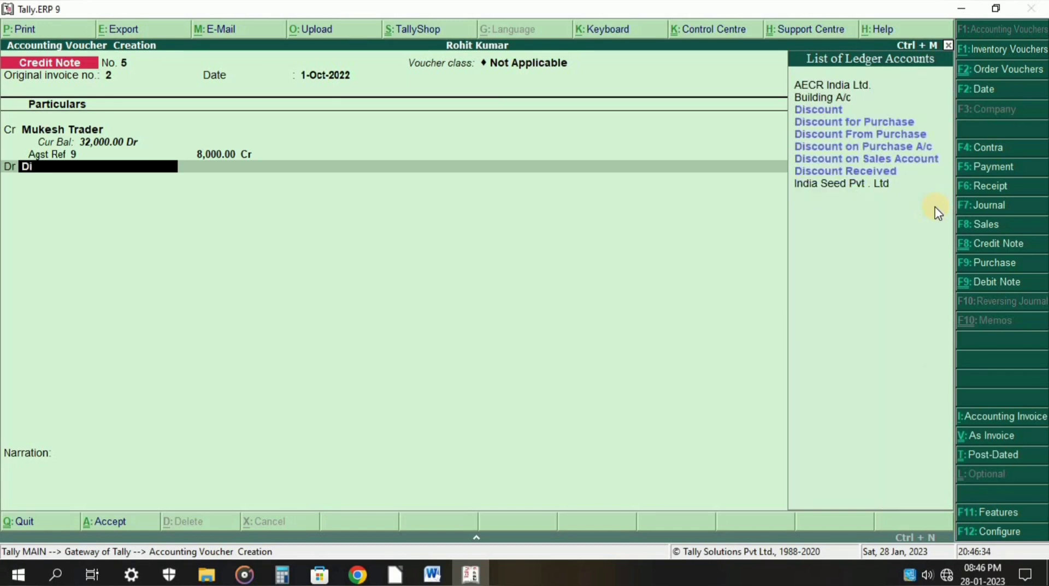
key(Down)
key(Down)
key(Down)
key(Down)
key(Return)
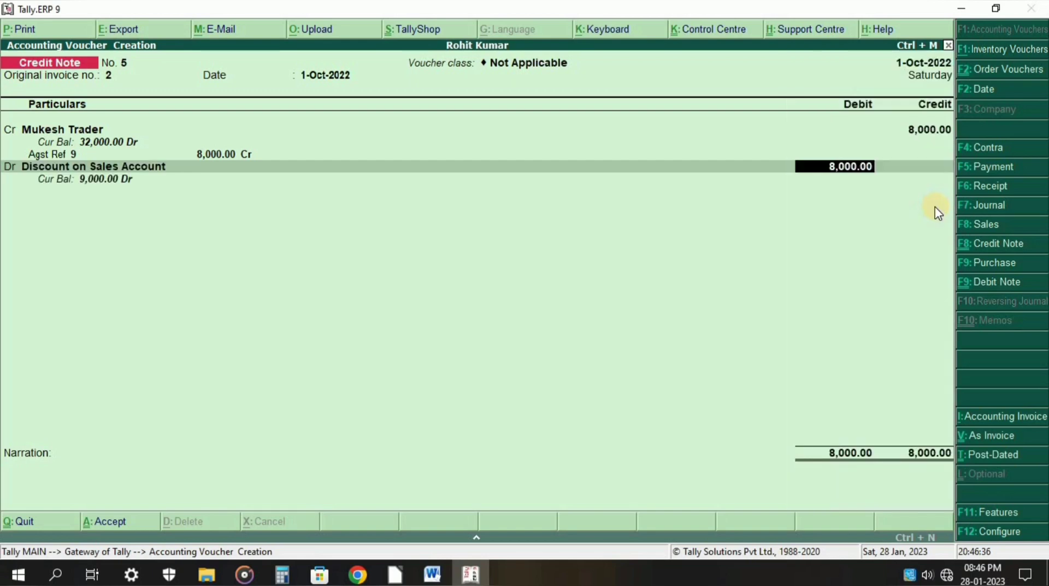
Examine the group and settings of the Discount on Sales Account ledger in its alteration form and return to the voucher.
key(BackSpace)
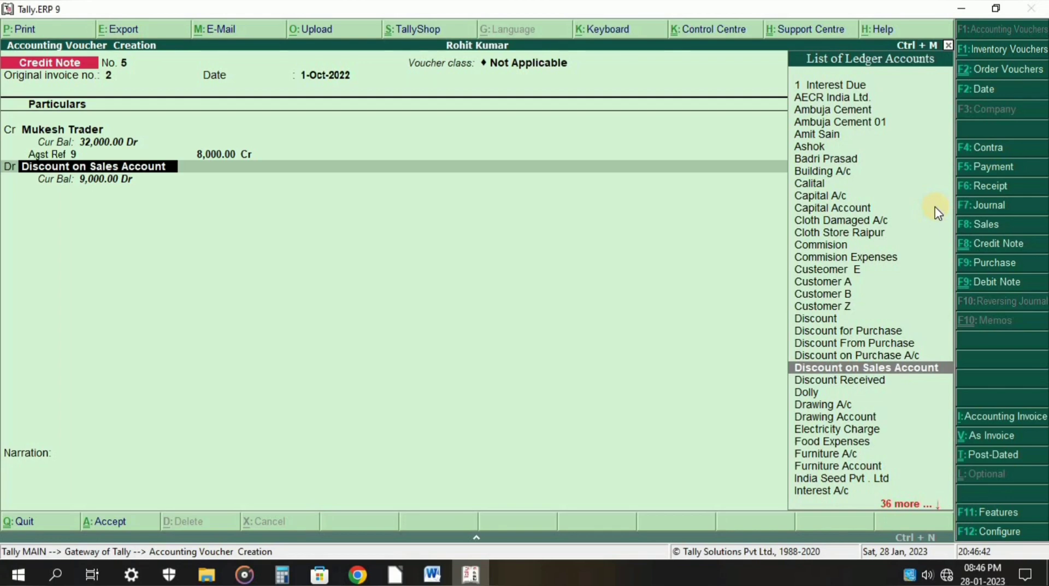
key(ctrl+Return)
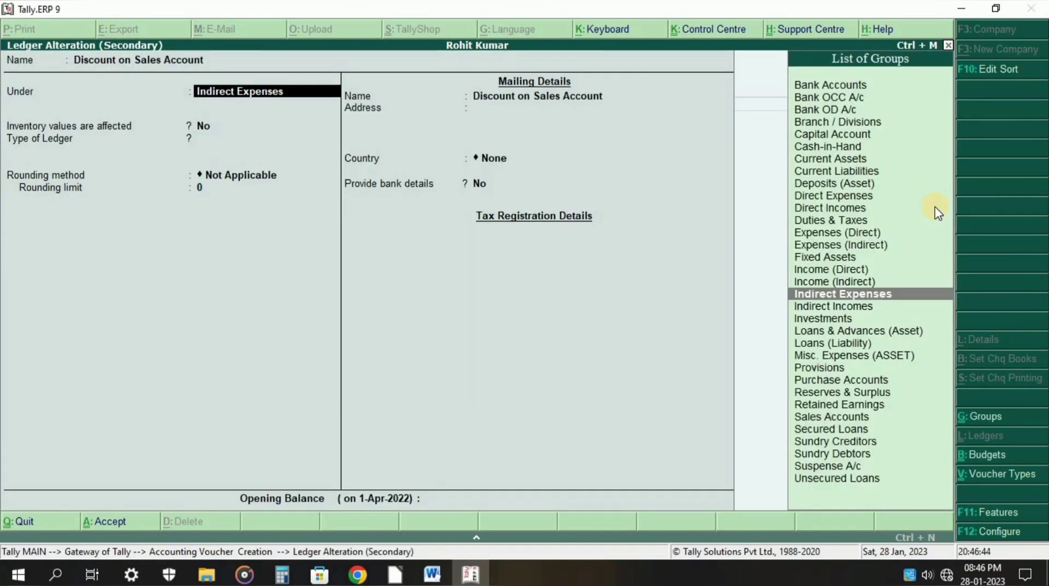
key(Return)
key(Return)
key(Return)
key(Return)
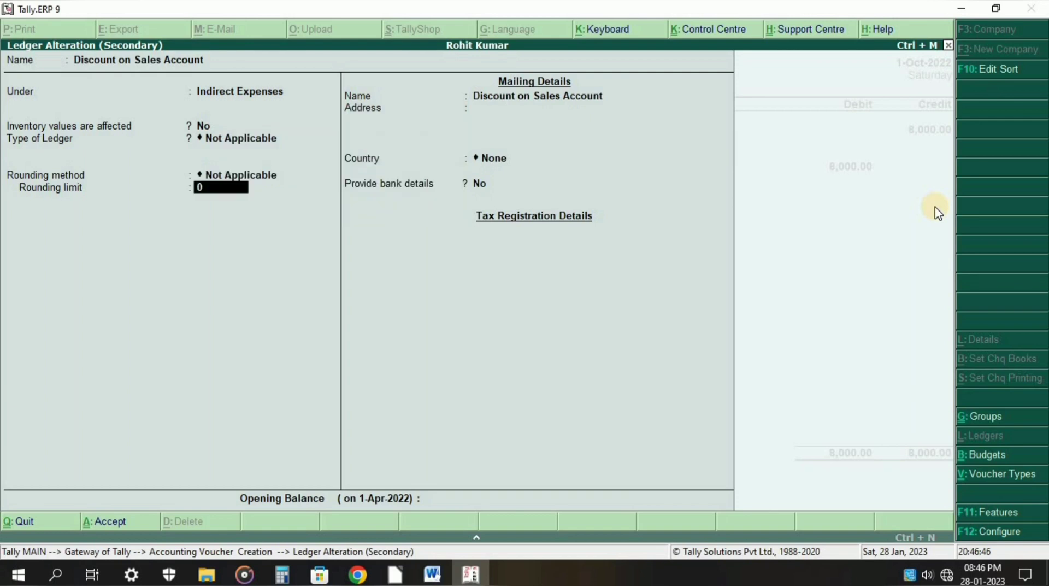
key(Return)
key(Return)
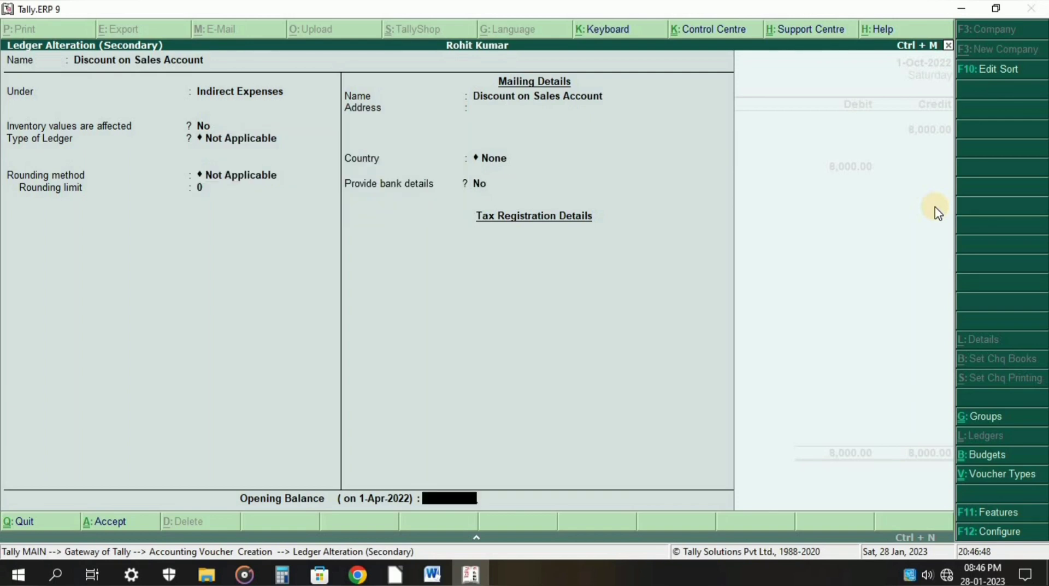
key(ctrl+a)
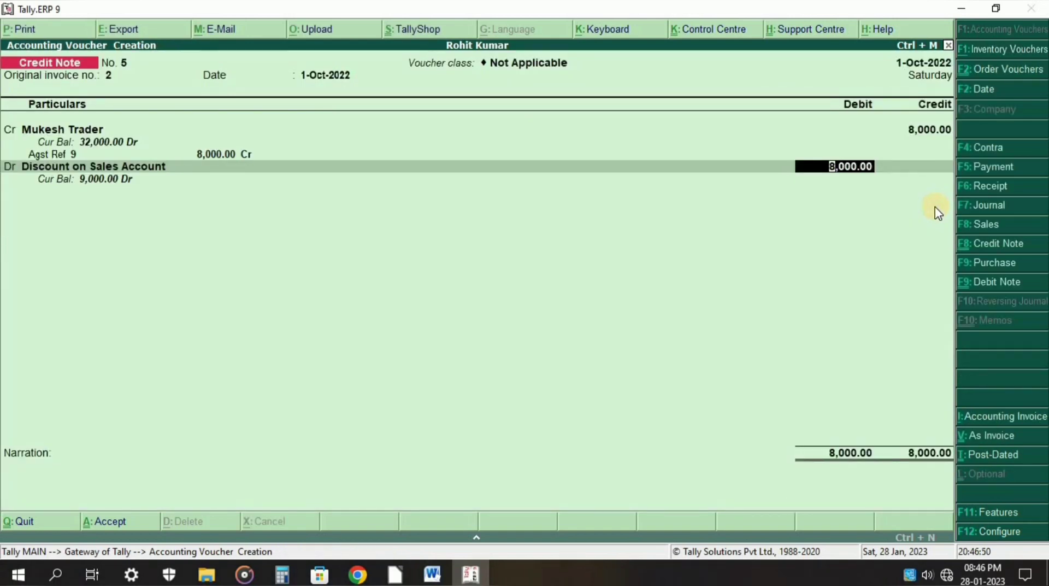
Accept the 8,000 debit, enter the narration "discount on sales given to Mukesh trader" and save the credit note.
key(Return)
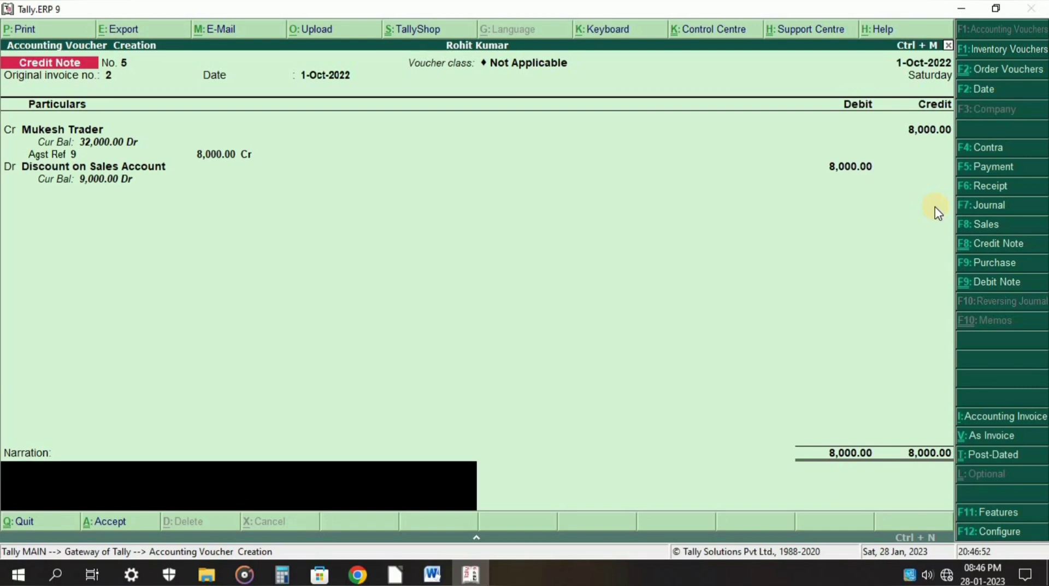
text(discount on sales)
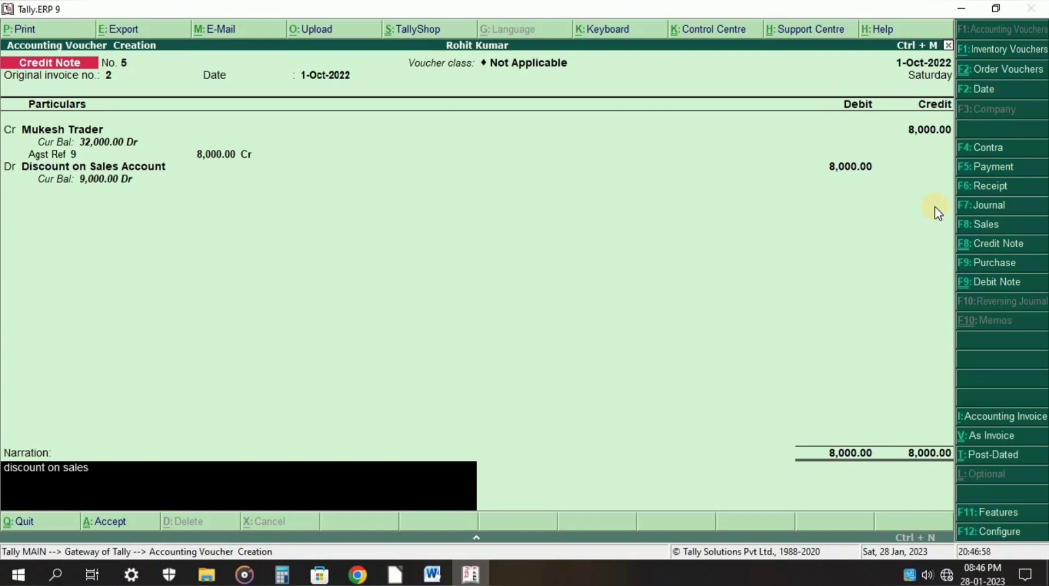
text(  gice)
key(BackSpace)
key(BackSpace)
text(ven to Mukesh)
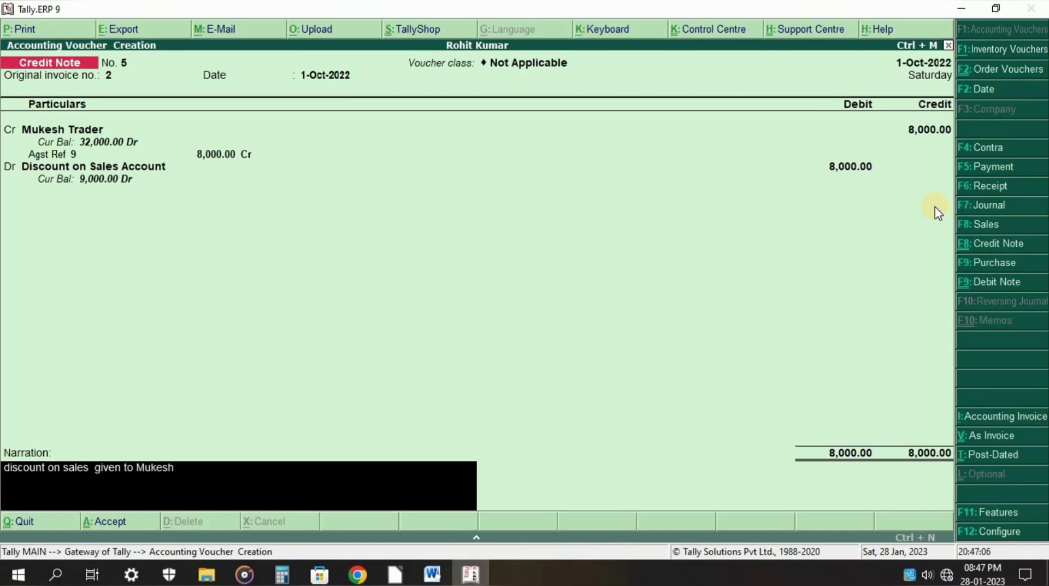
text( trader)
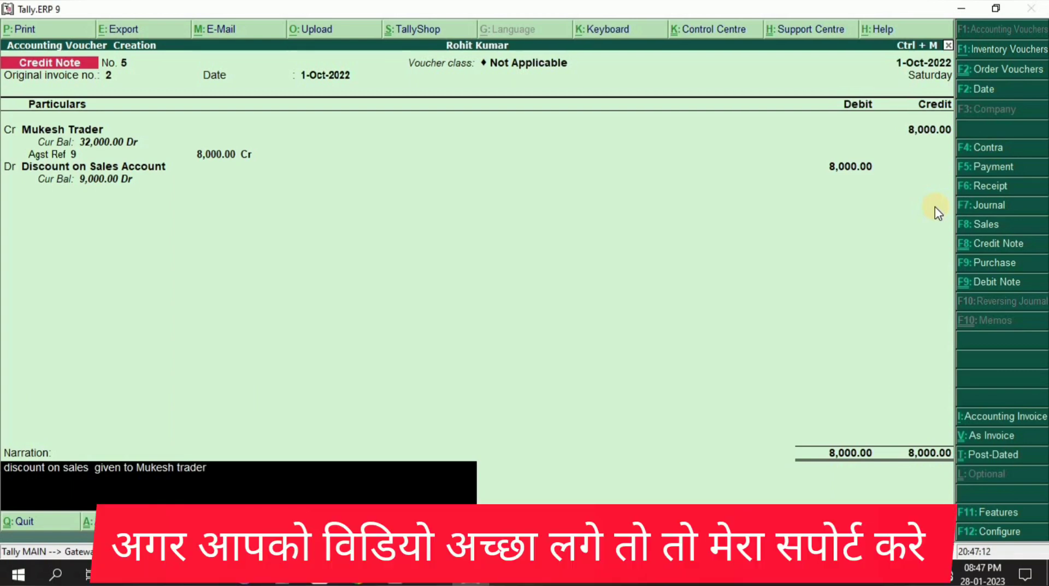
key(Return)
key(Return)
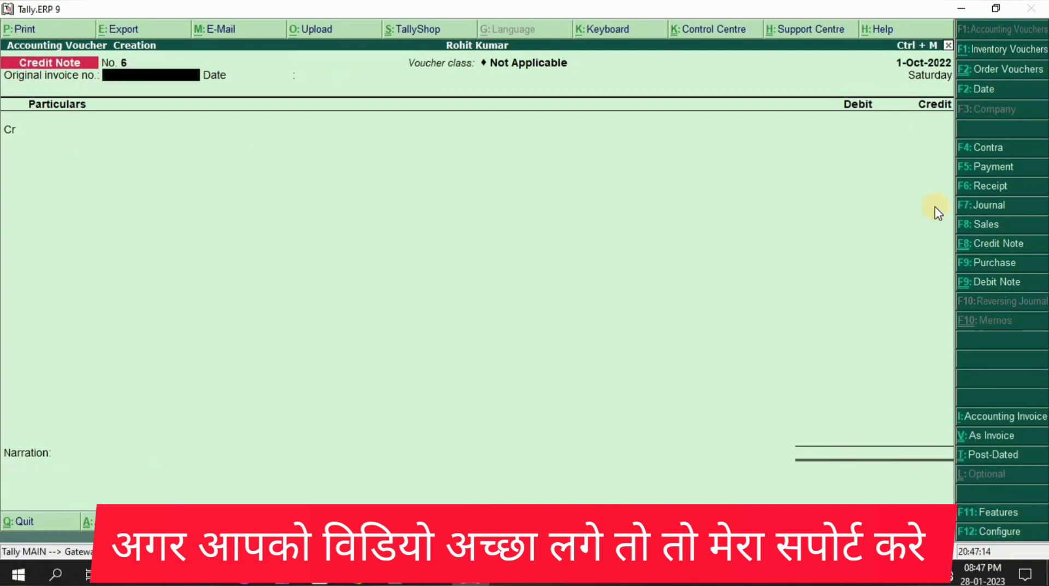